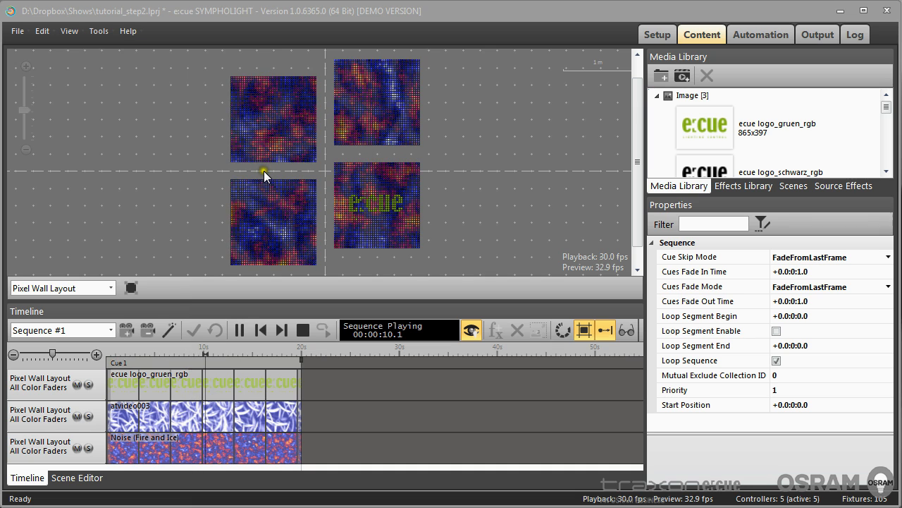
Stop the sequence playback and switch the stage view to the Cove Light Layout
left_click(304, 329)
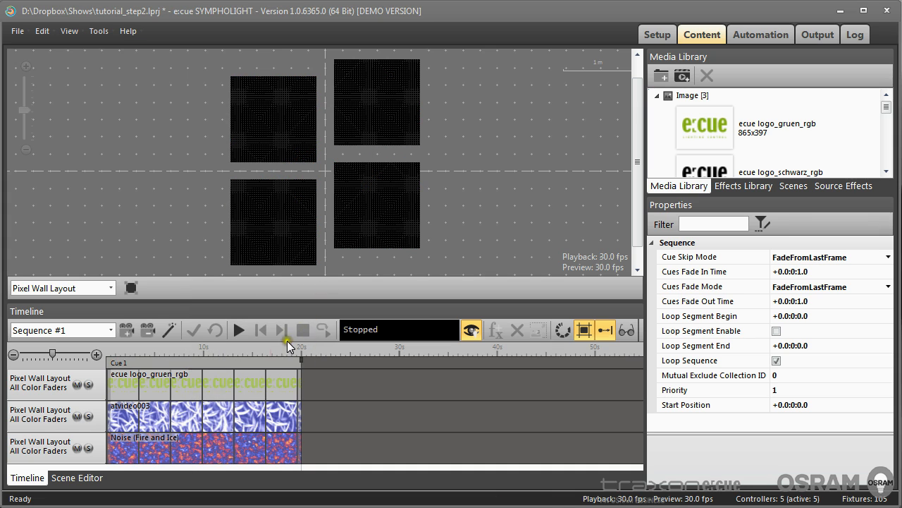
left_click(111, 285)
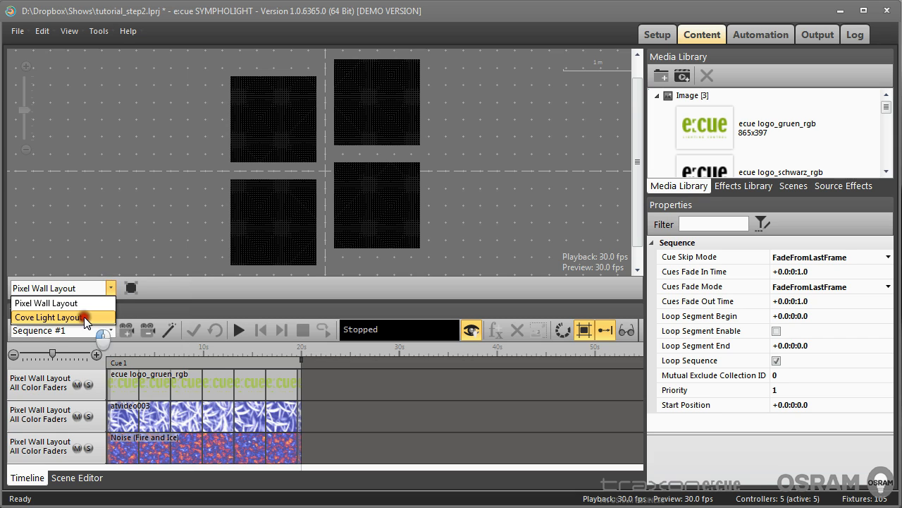
left_click(84, 317)
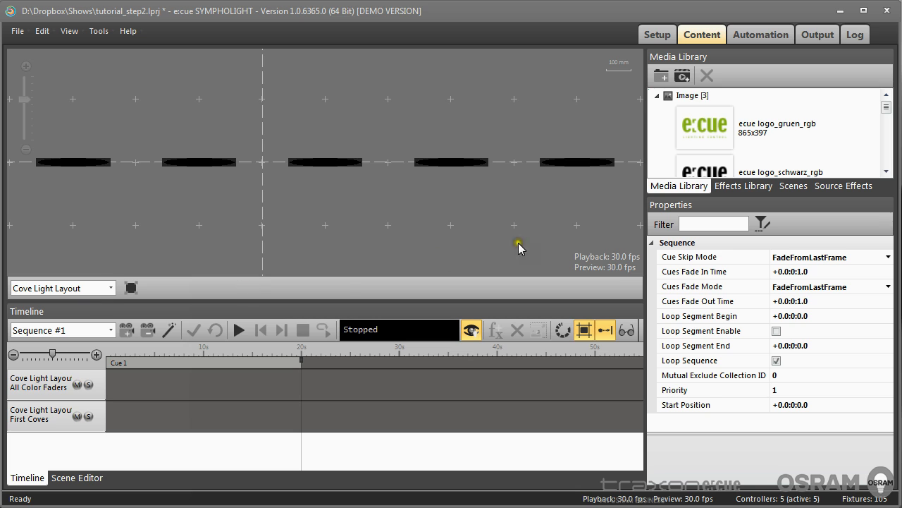
Add the Multi Color Chase effect to the Cove Light All Color Faders track and play the sequence
left_click(737, 186)
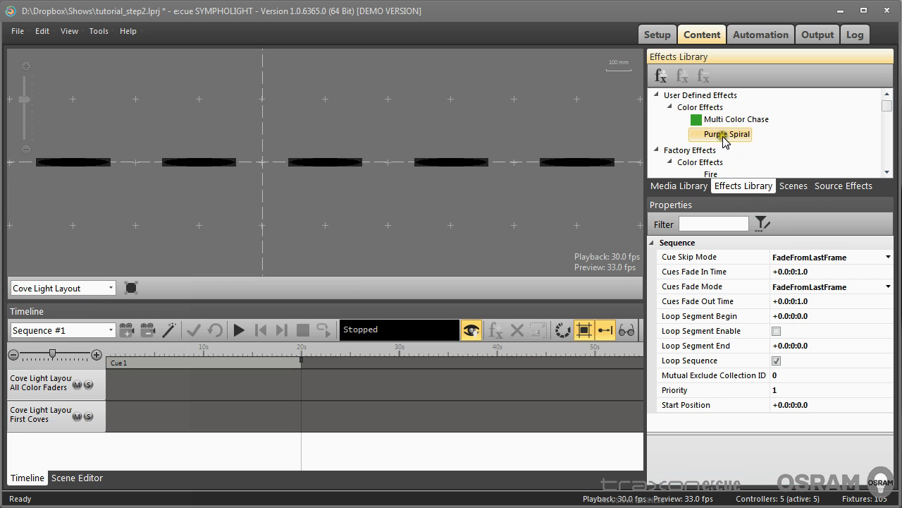
left_click_drag(720, 119, 202, 374)
left_click(239, 330)
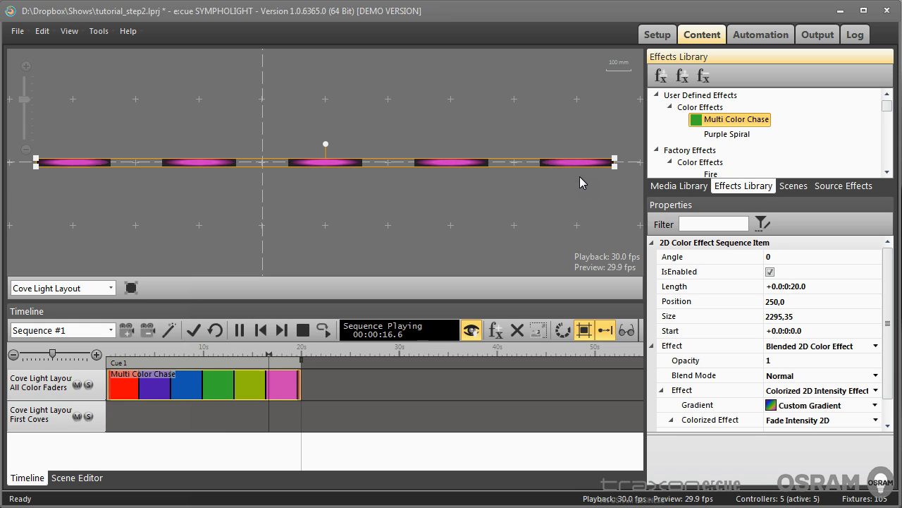
Stop playback and delete the Multi Color Chase clip from the timeline
left_click(303, 330)
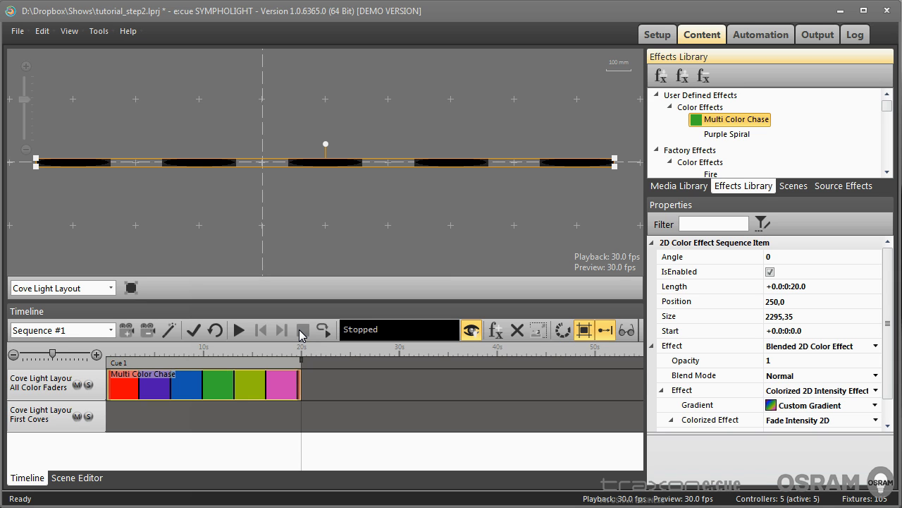
left_click(257, 392)
key("Delete")
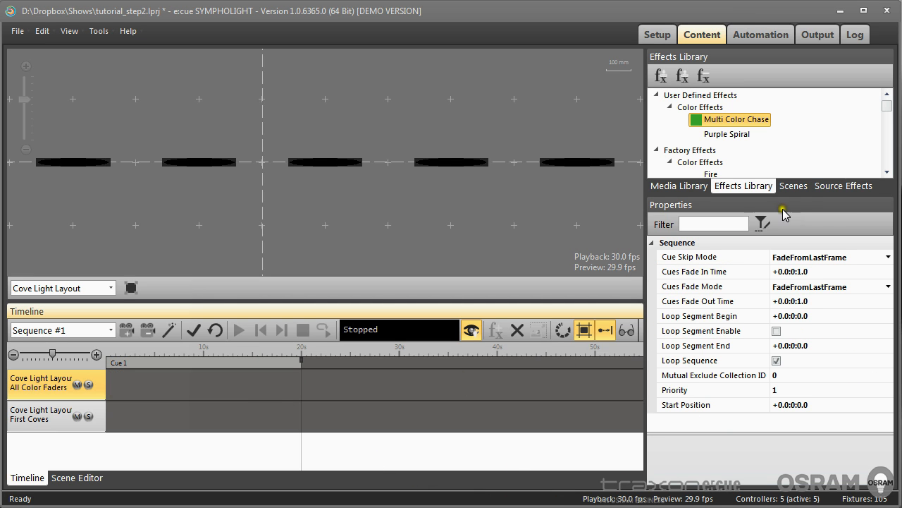
Create a new scene under the Cove Light Layout's All Color Faders group and select it
left_click(793, 189)
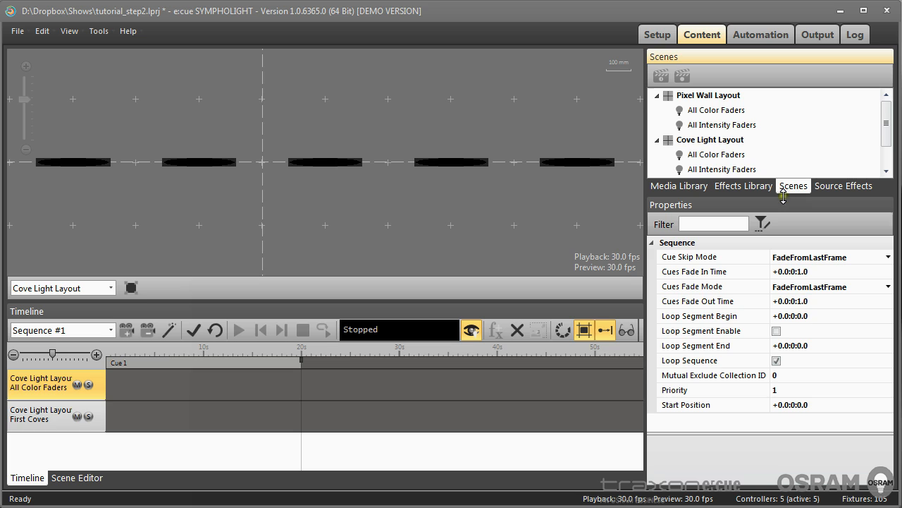
left_click_drag(886, 125, 890, 138)
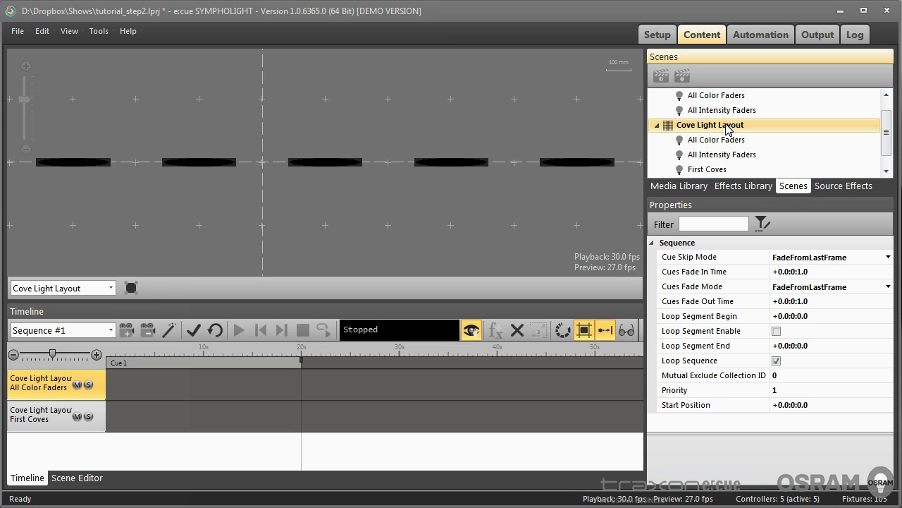
left_click(712, 144)
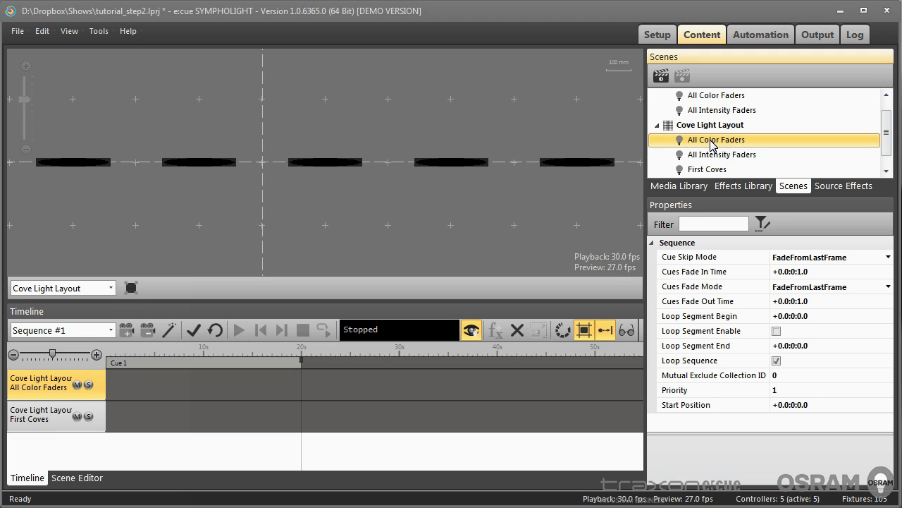
left_click(661, 75)
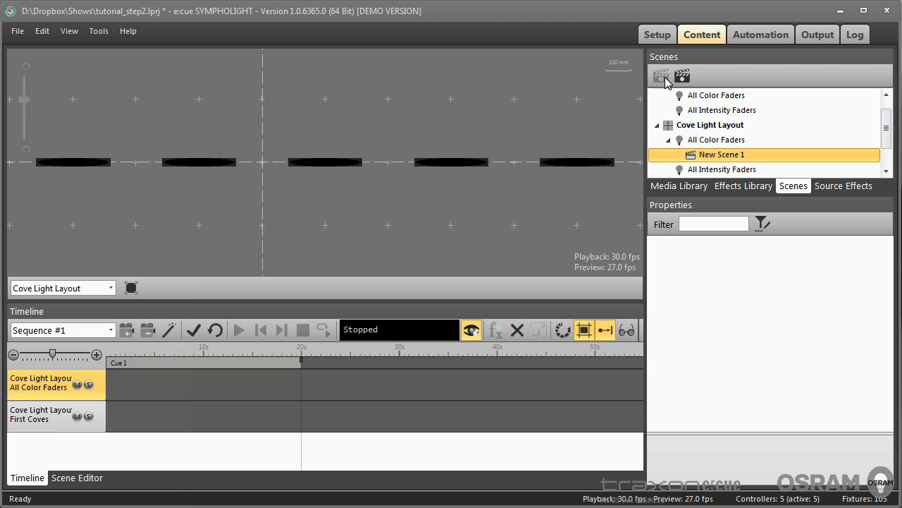
left_click(733, 160)
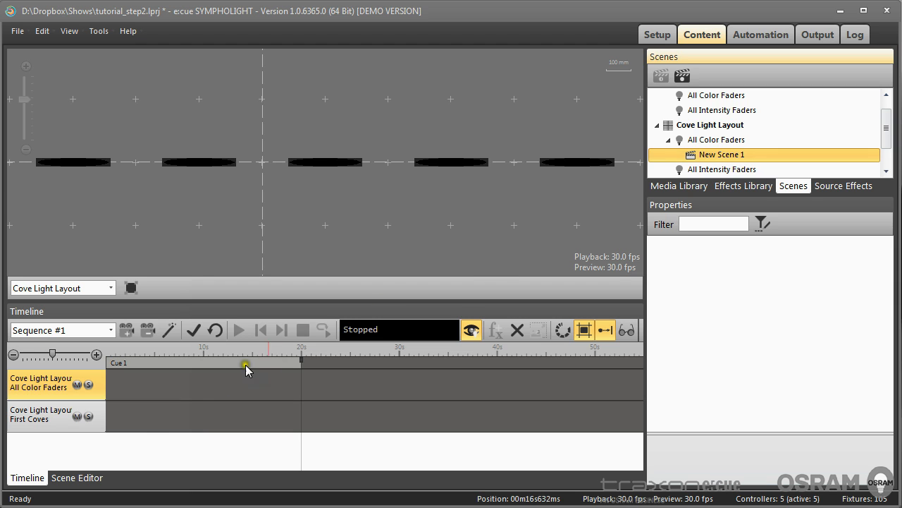
Open the scene editor for New Scene 1, enlarge it, and examine its fixtures and colour columns
left_click(70, 479)
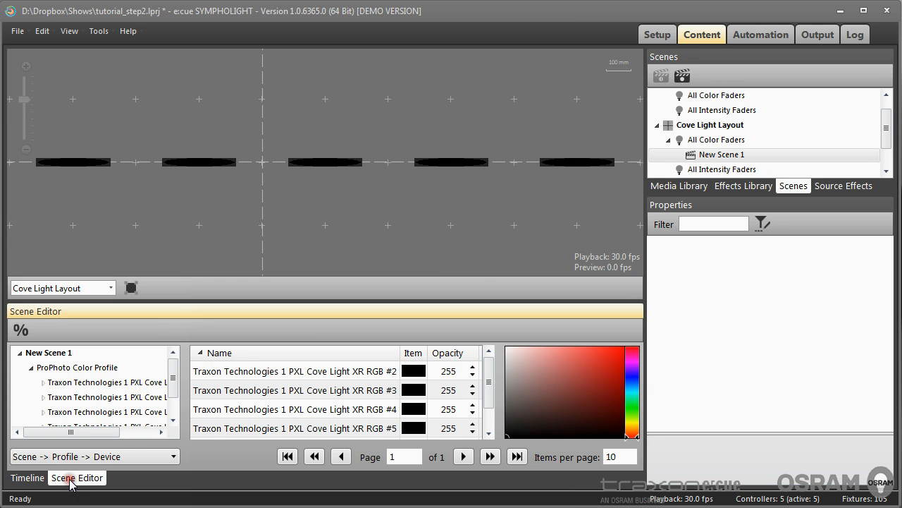
left_click_drag(248, 301, 256, 224)
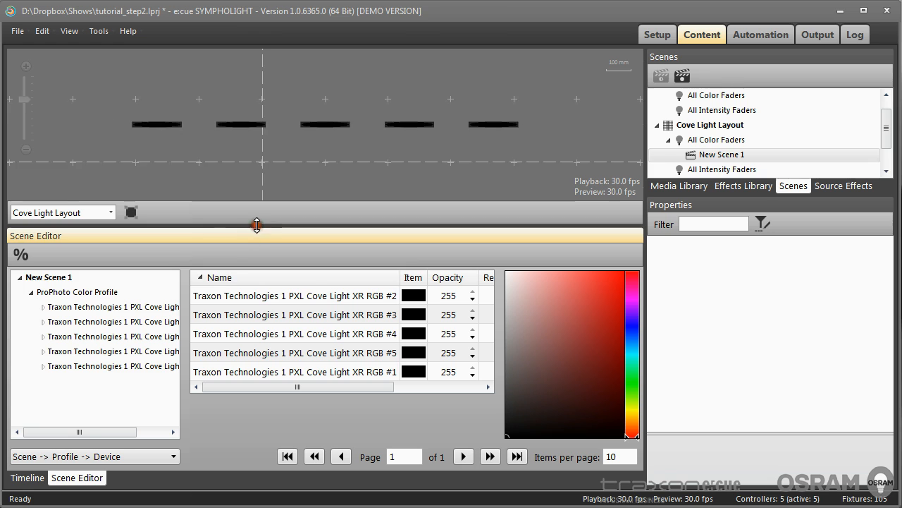
left_click(83, 310)
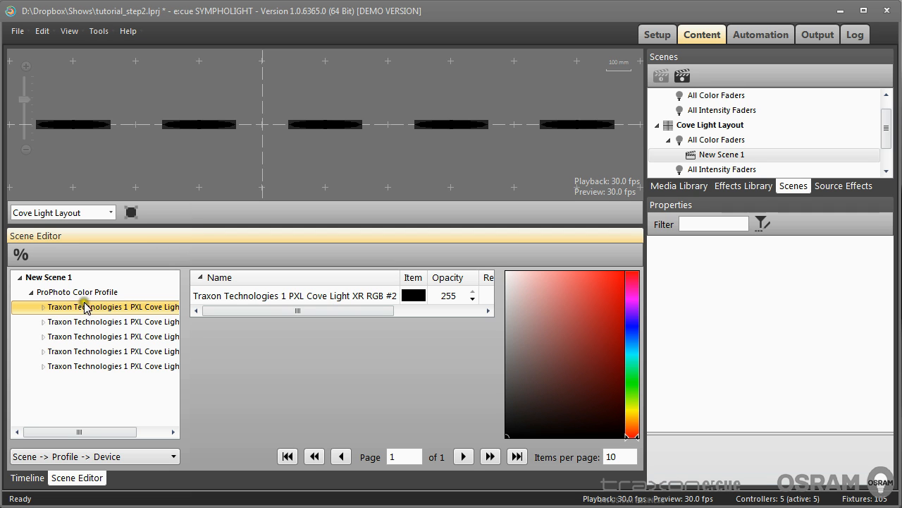
left_click(87, 297)
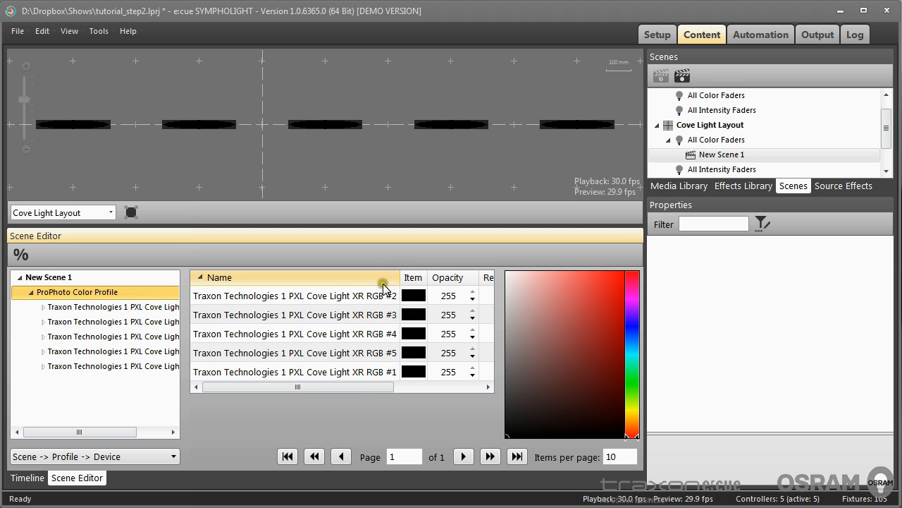
left_click_drag(402, 278, 284, 278)
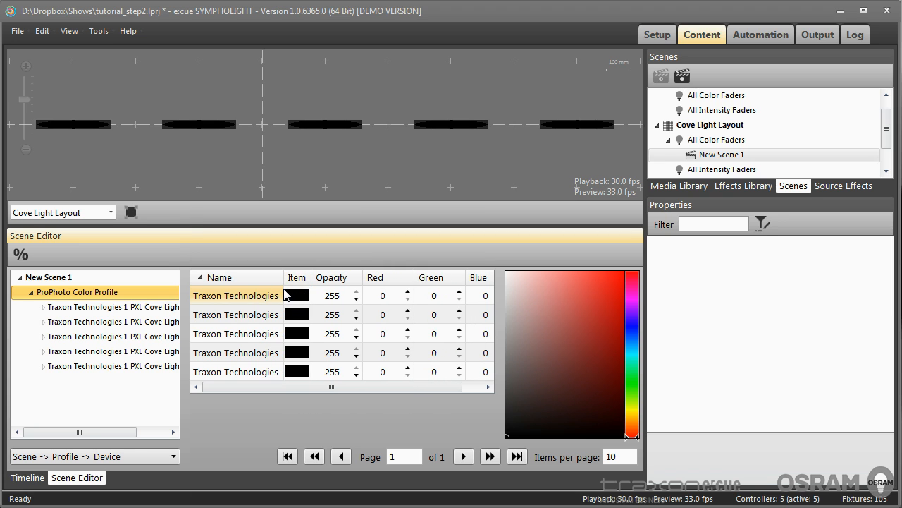
left_click(380, 296)
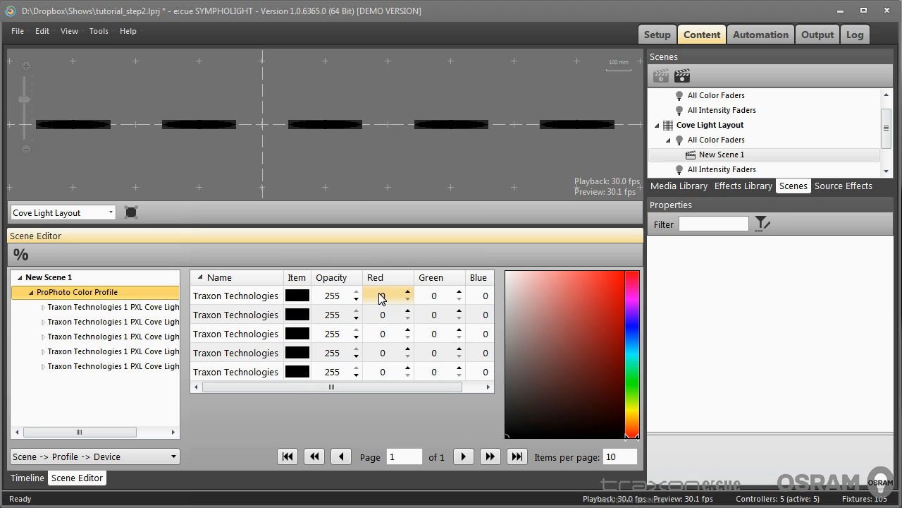
left_click(433, 295)
left_click(483, 295)
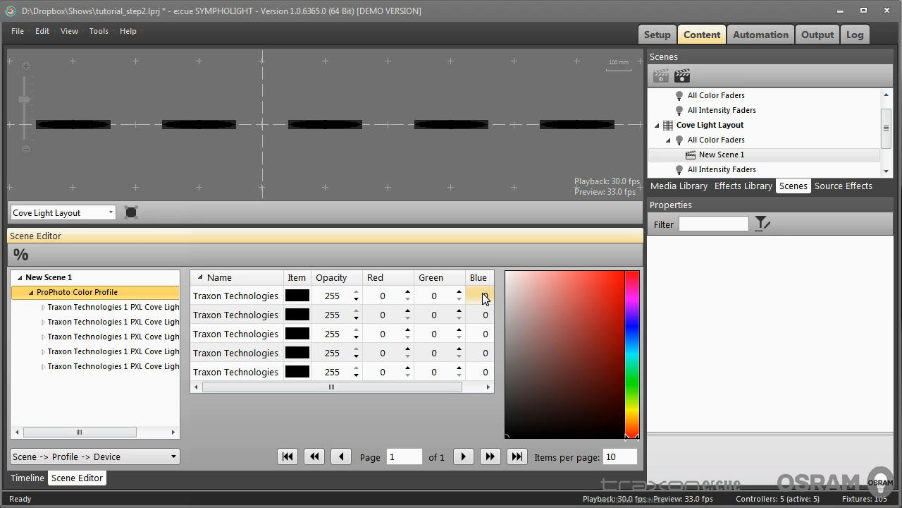
left_click(337, 297)
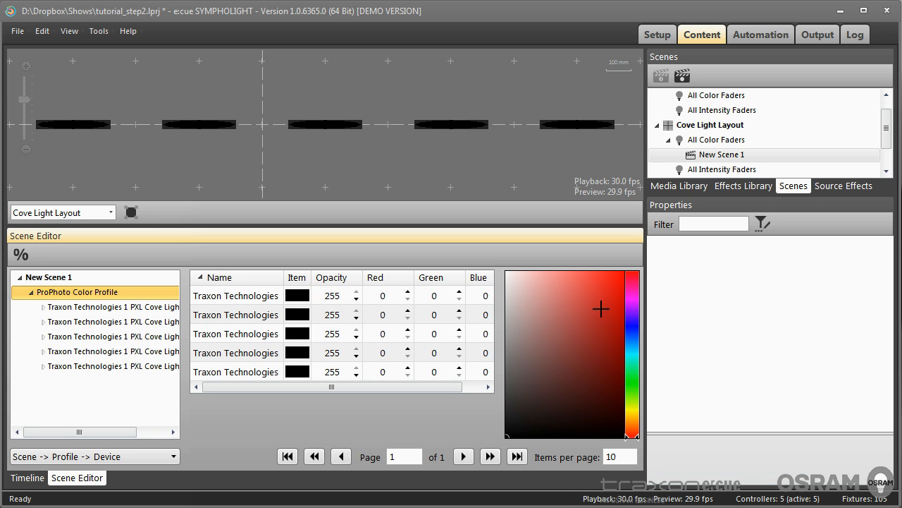
Colour fixture RGB #2 red (223, 23, 23) and fixture RGB #3 green (52, 180, 41)
left_click(231, 301)
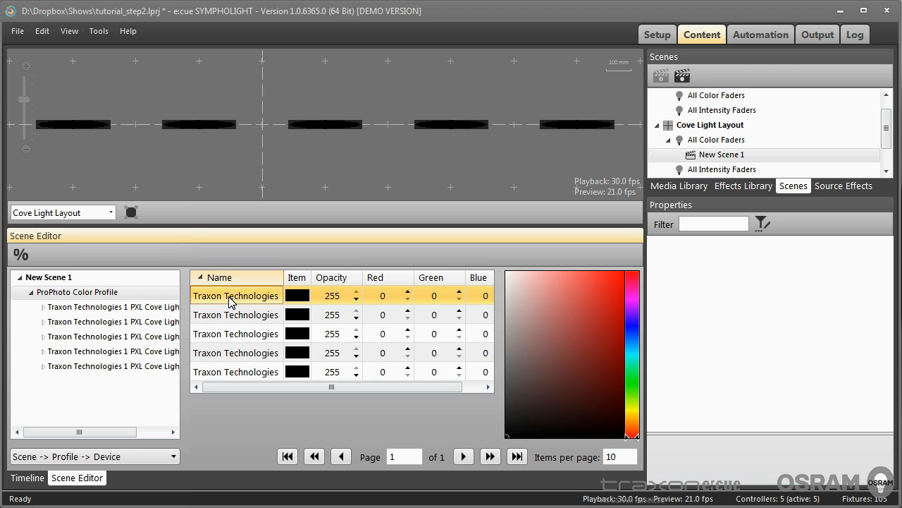
left_click(611, 291)
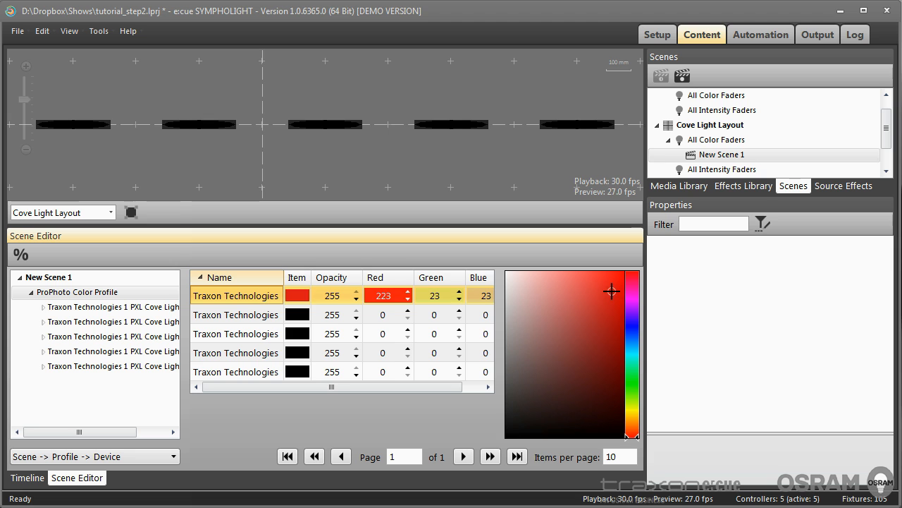
left_click(238, 315)
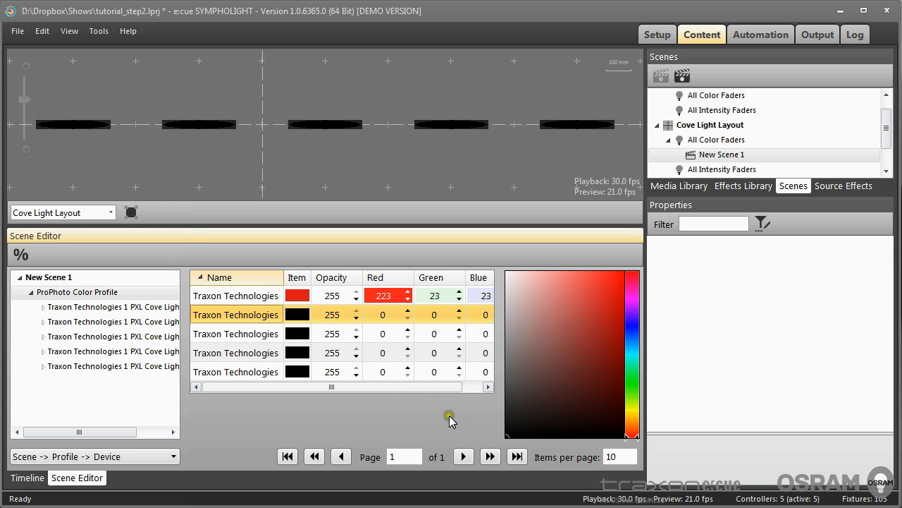
left_click_drag(631, 432, 631, 383)
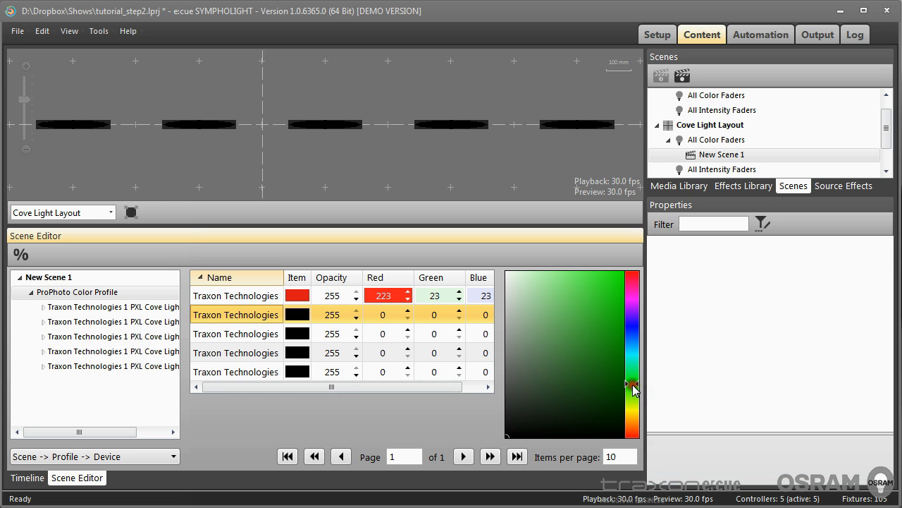
left_click(596, 319)
Colour fixture RGB #4 dark blue (21, 32, 107) and fixture RGB #5 yellow (177, 179, 34)
left_click(254, 333)
left_click_drag(631, 353, 624, 332)
left_click(600, 367)
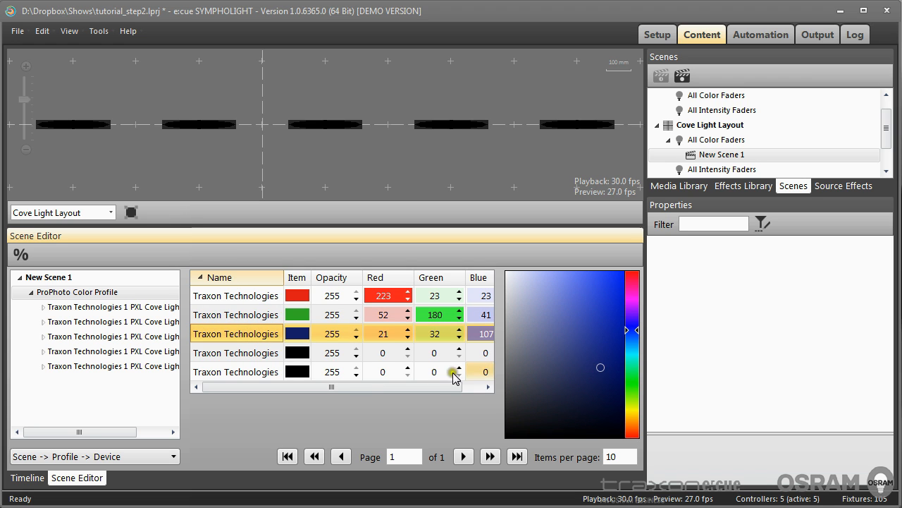
left_click(240, 352)
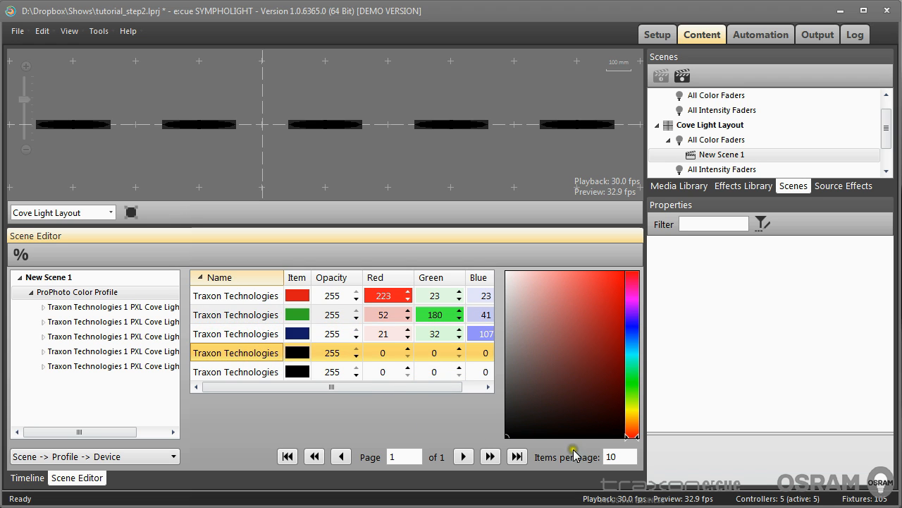
left_click(632, 409)
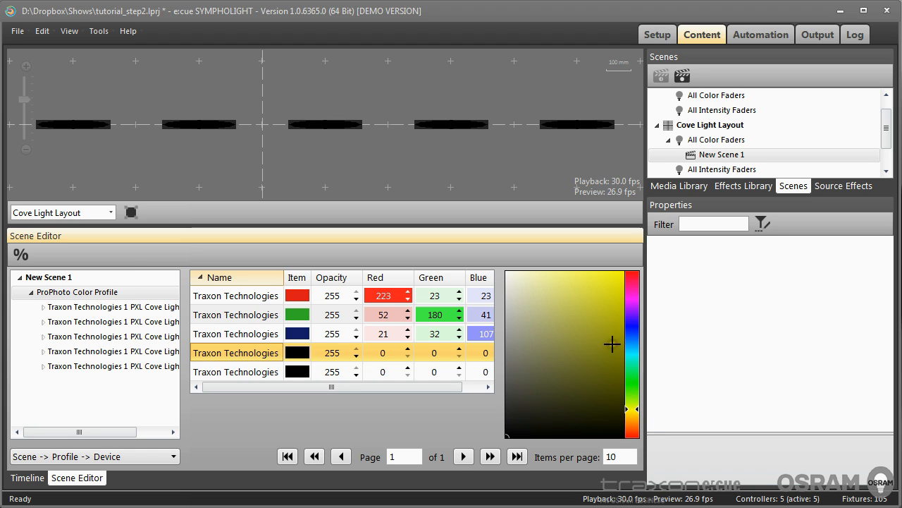
left_click(601, 320)
Colour fixture RGB #1 magenta (228, 47, 231) in New Scene 1
left_click(255, 373)
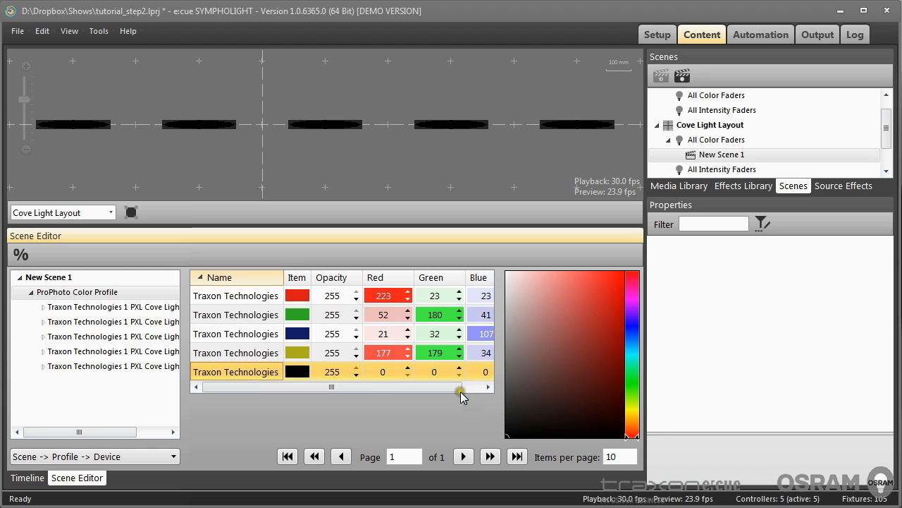
left_click(629, 300)
left_click(600, 285)
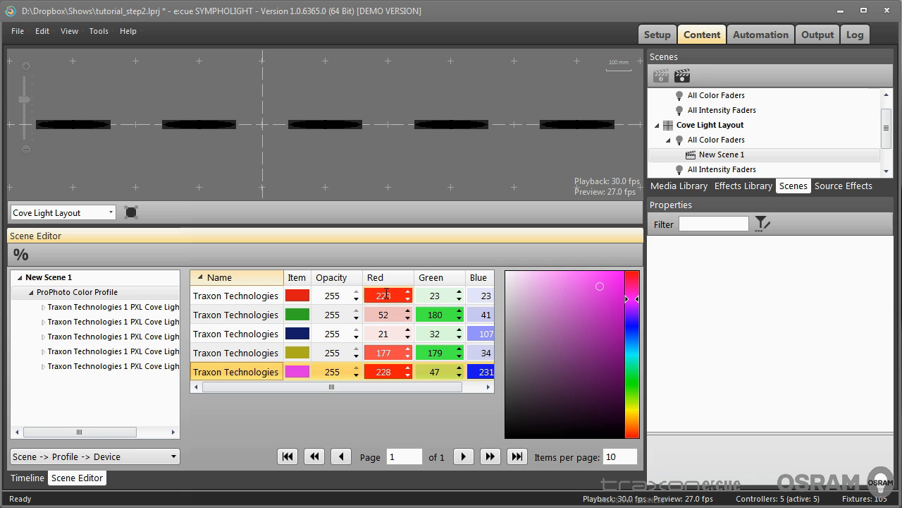
Create a second scene under the Cove Light All Color Faders group and open it in the scene editor
left_click(715, 141)
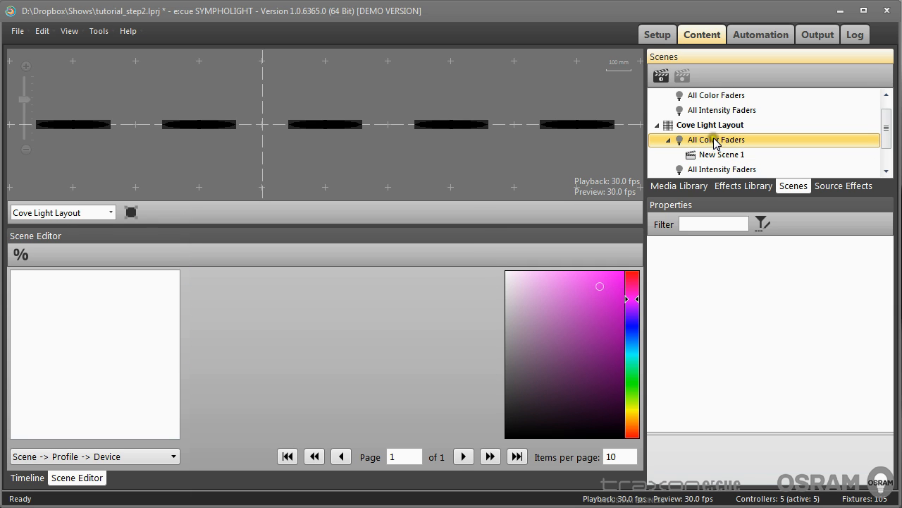
left_click(661, 76)
scroll(724, 166, "down", 1)
left_click(726, 171)
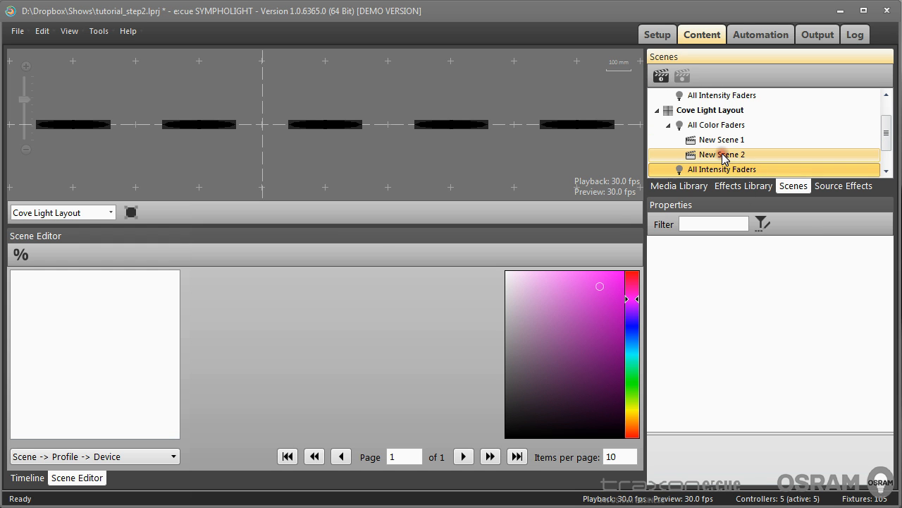
left_click(729, 154)
In New Scene 2, colour fixture RGB #1 red and fixture RGB #5 green
left_click(77, 294)
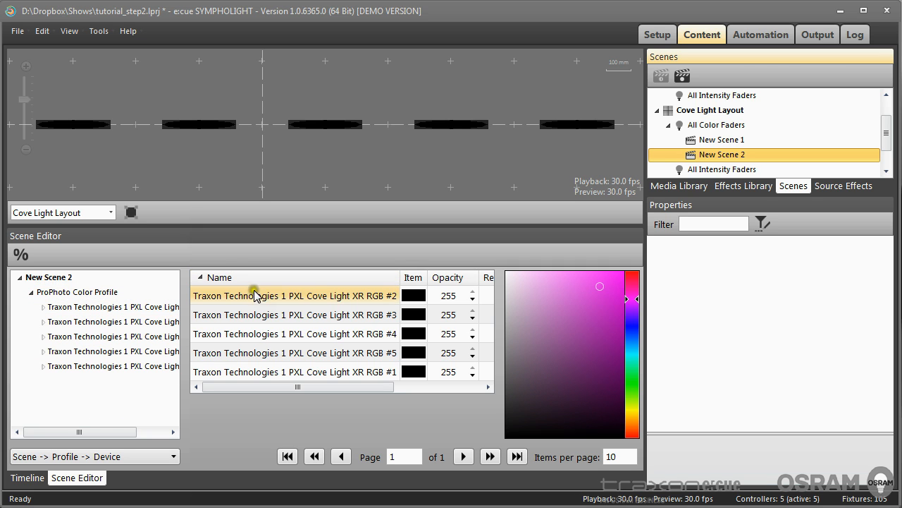
left_click(277, 371)
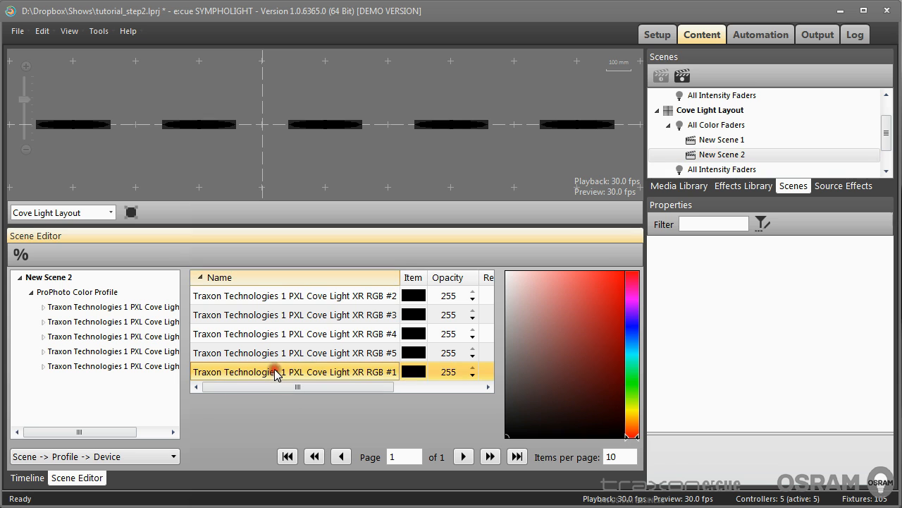
left_click(607, 305)
left_click(328, 351)
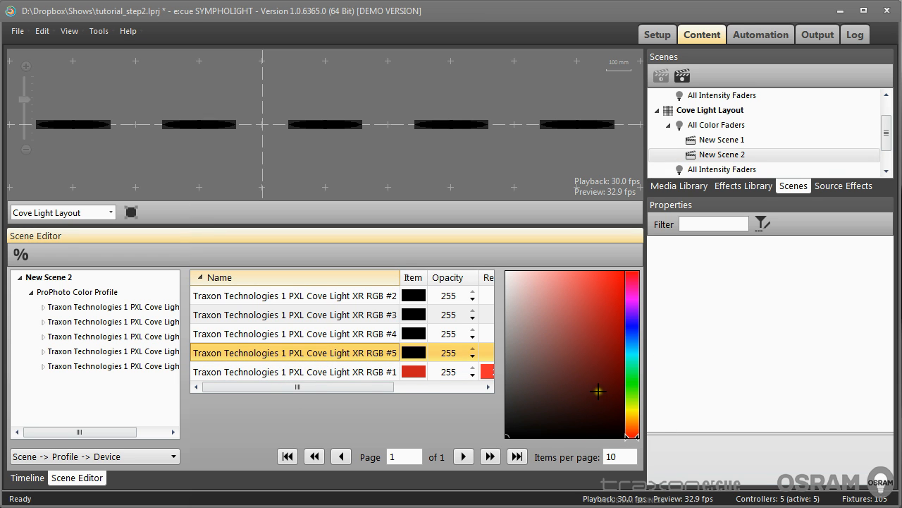
left_click(634, 379)
left_click(564, 310)
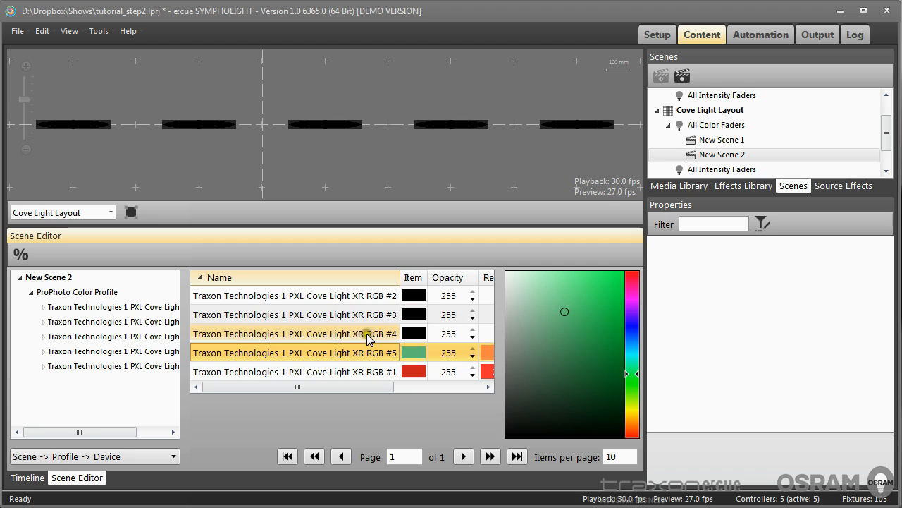
In New Scene 2, colour fixture RGB #4 blue
left_click(392, 333)
left_click(633, 330)
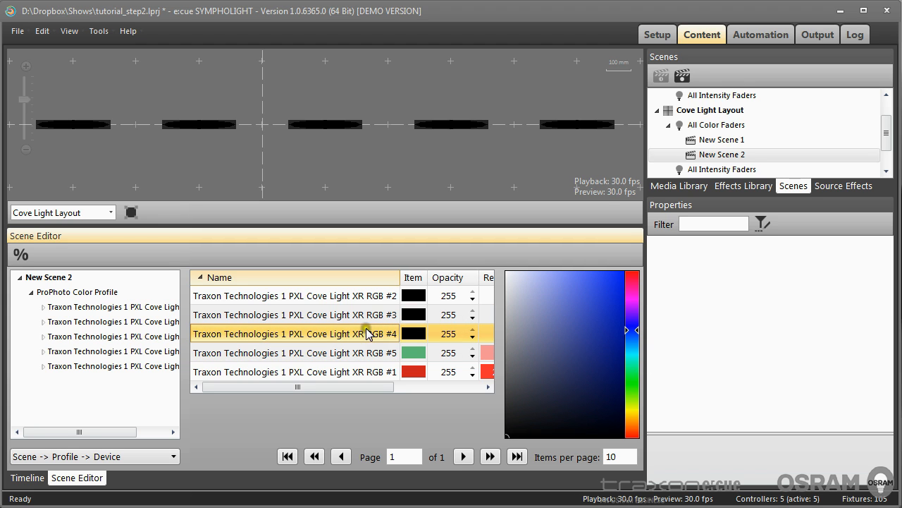
left_click(604, 306)
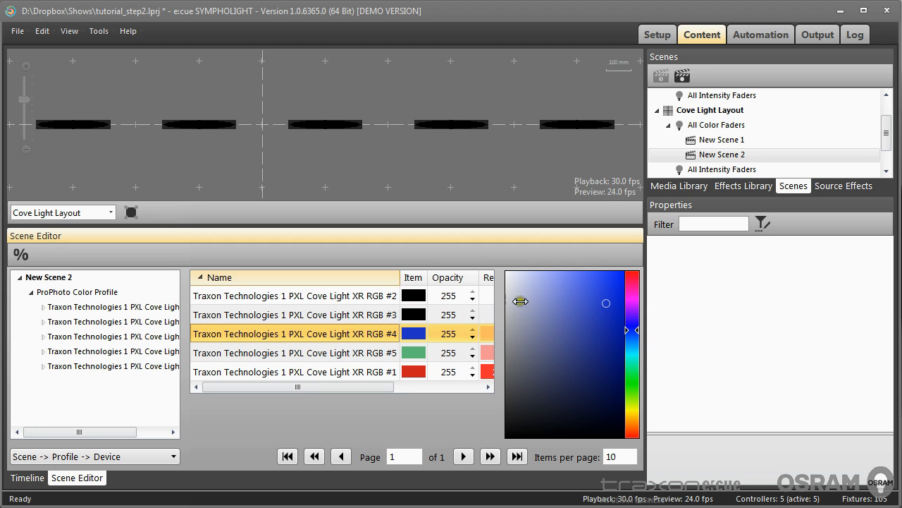
Colour fixture RGB #3 yellow and fixture RGB #2 magenta in New Scene 2
left_click(358, 314)
left_click(632, 408)
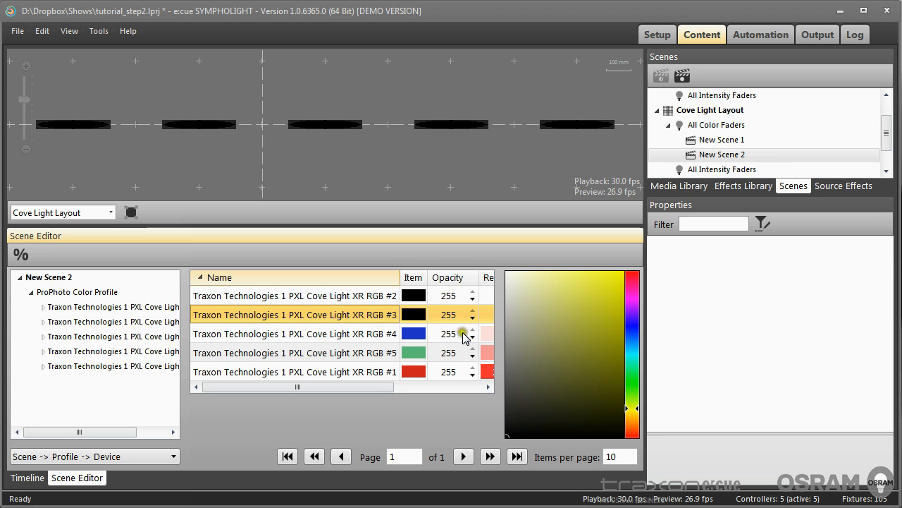
left_click(594, 317)
left_click(370, 296)
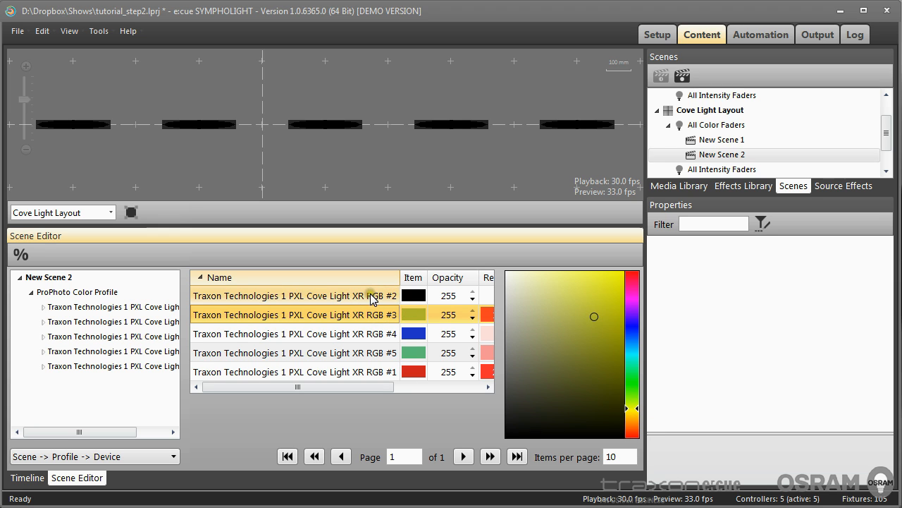
left_click(632, 302)
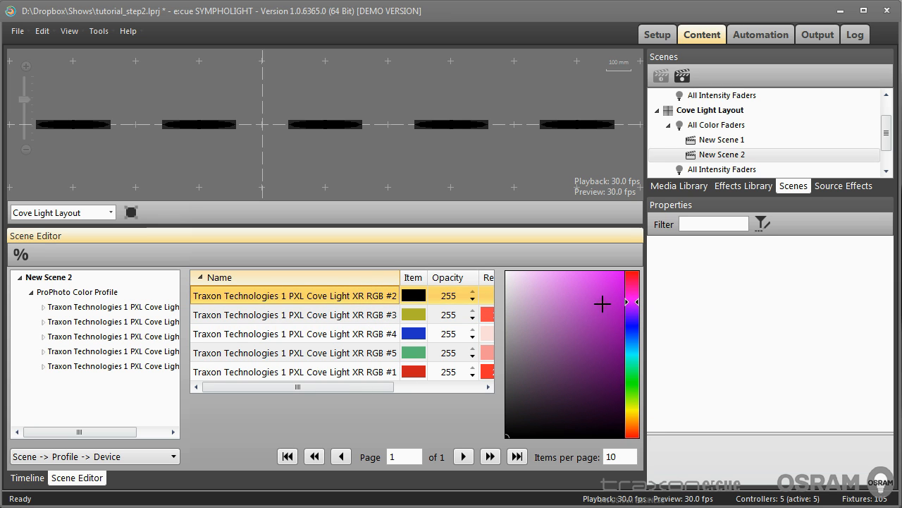
left_click(603, 304)
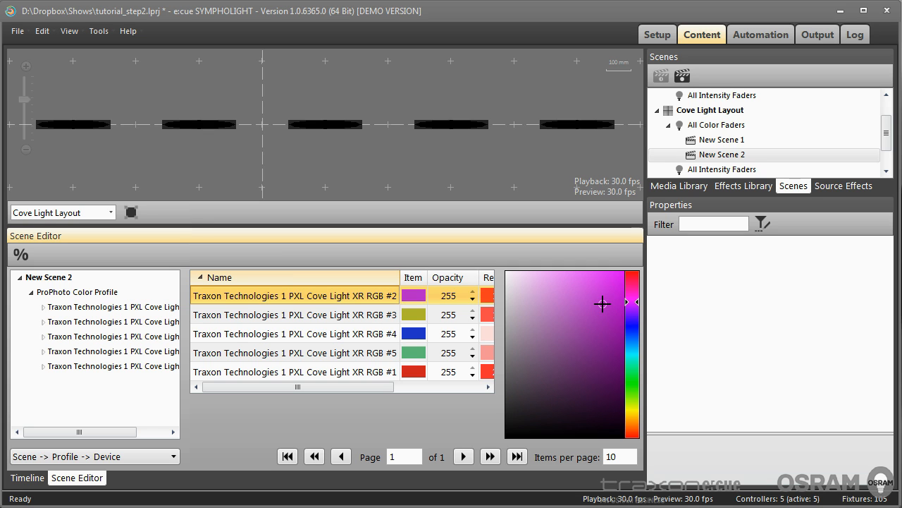
Switch between New Scene 1 and New Scene 2 to compare their fixture colours
left_click(719, 141)
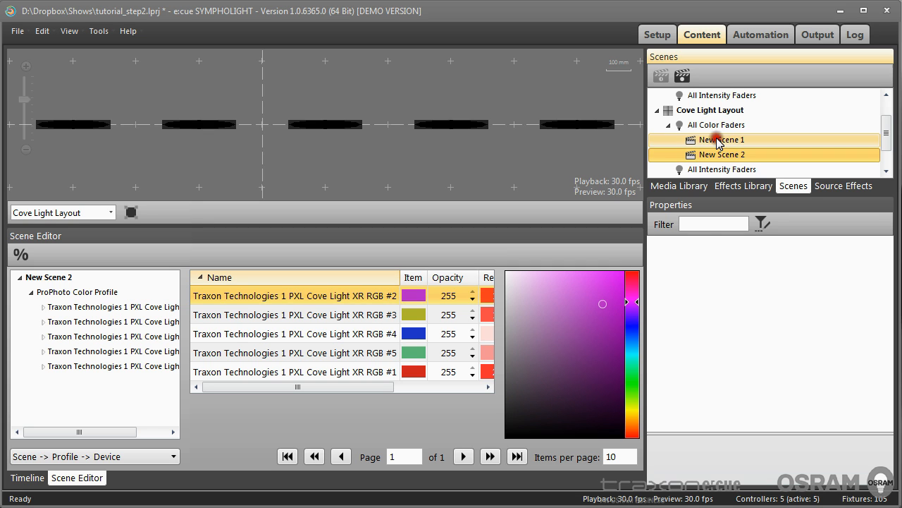
left_click(719, 141)
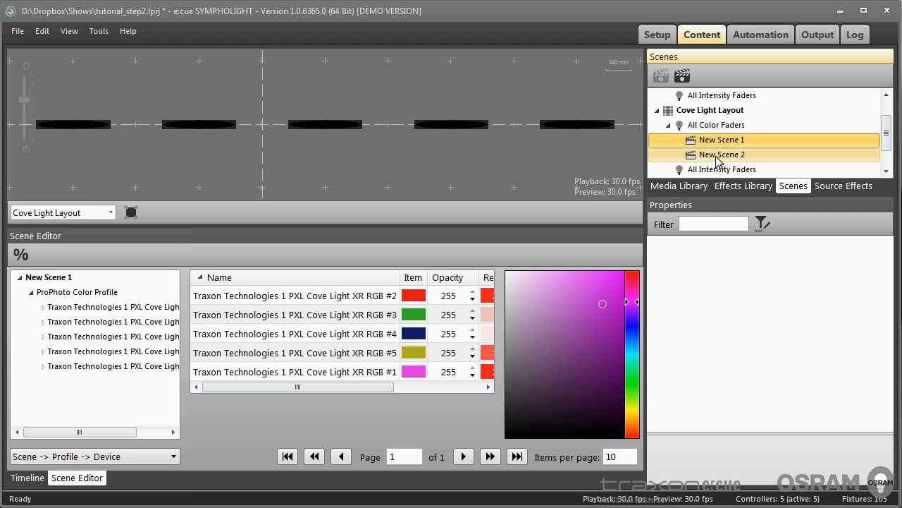
left_click(719, 156)
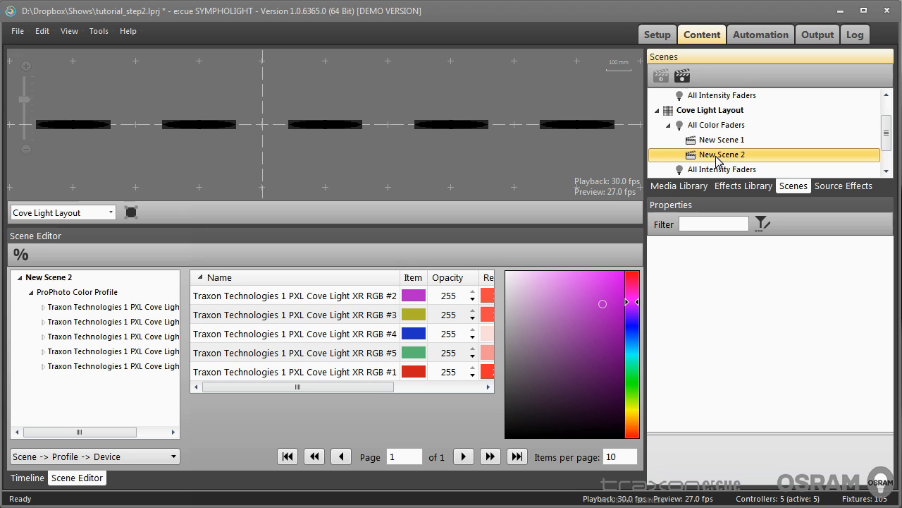
left_click(713, 139, "ctrl")
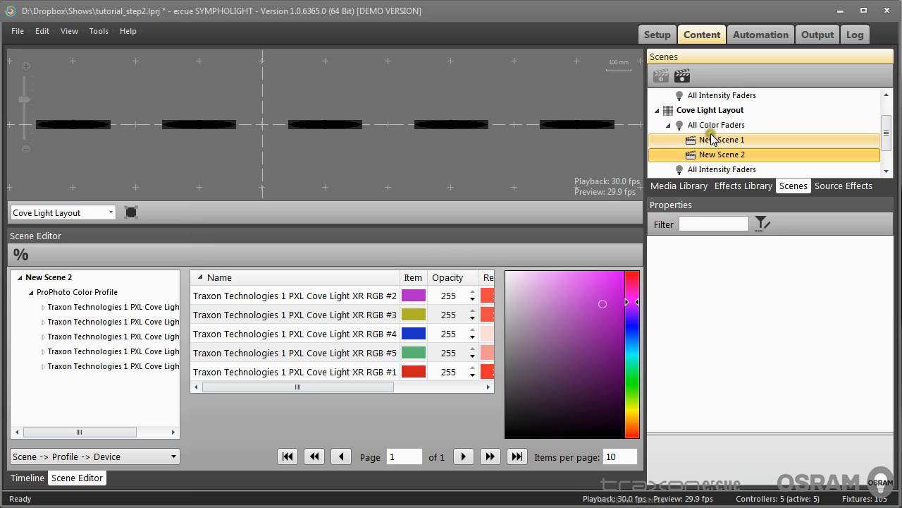
left_click(708, 141, "ctrl")
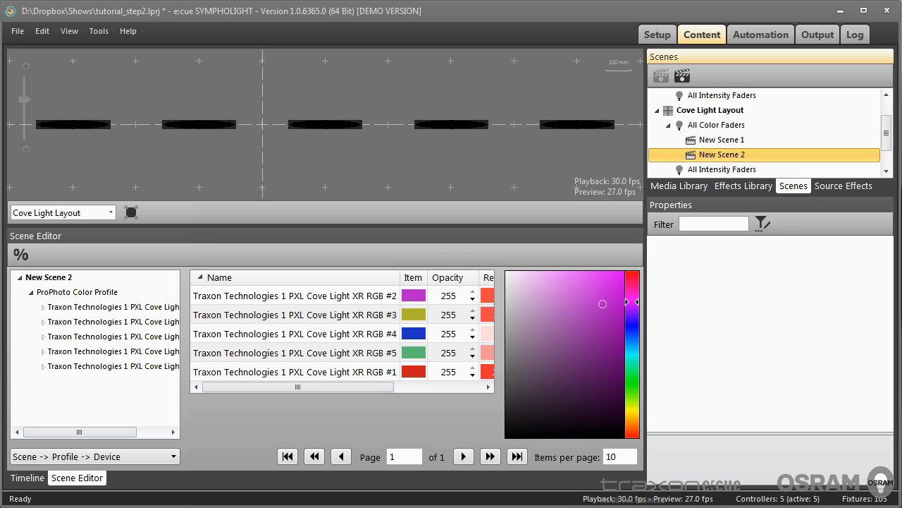
In the sequence timeline, delete the existing Cue 1
left_click(41, 478)
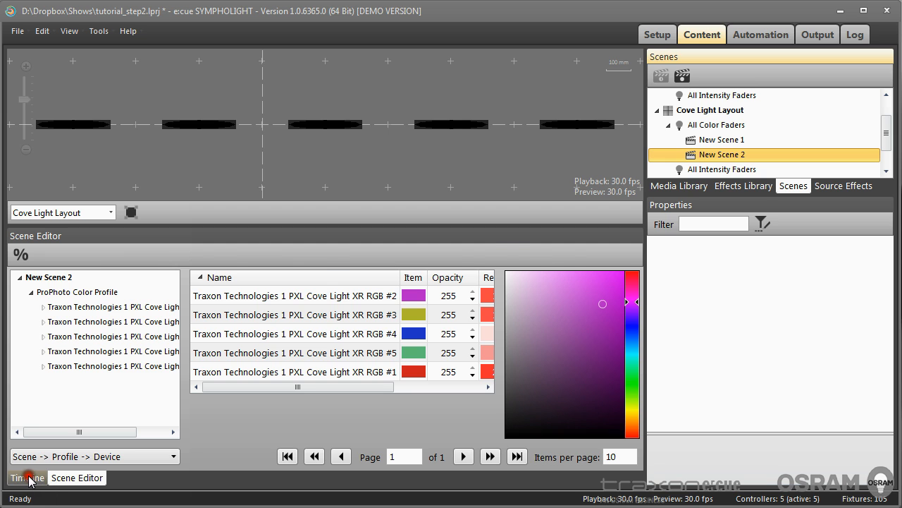
left_click(28, 478)
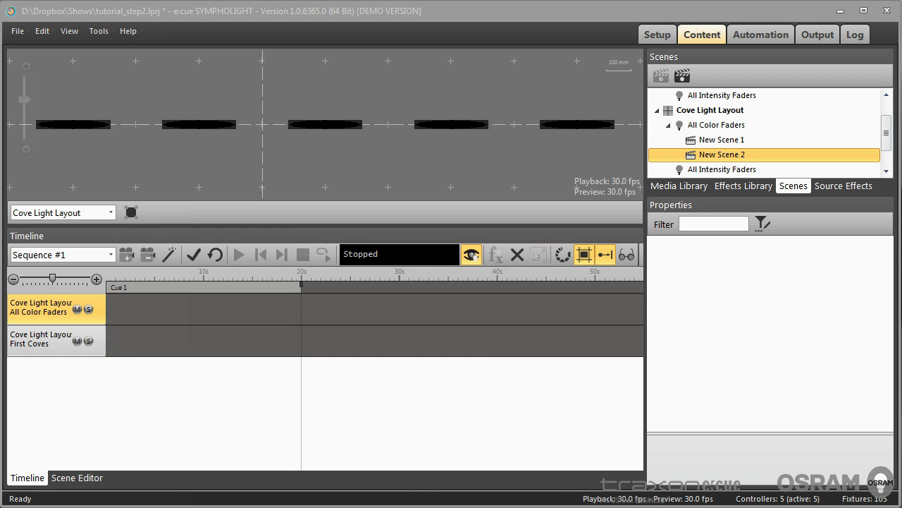
left_click(853, 186)
left_click_drag(844, 197, 846, 283)
left_click(679, 272)
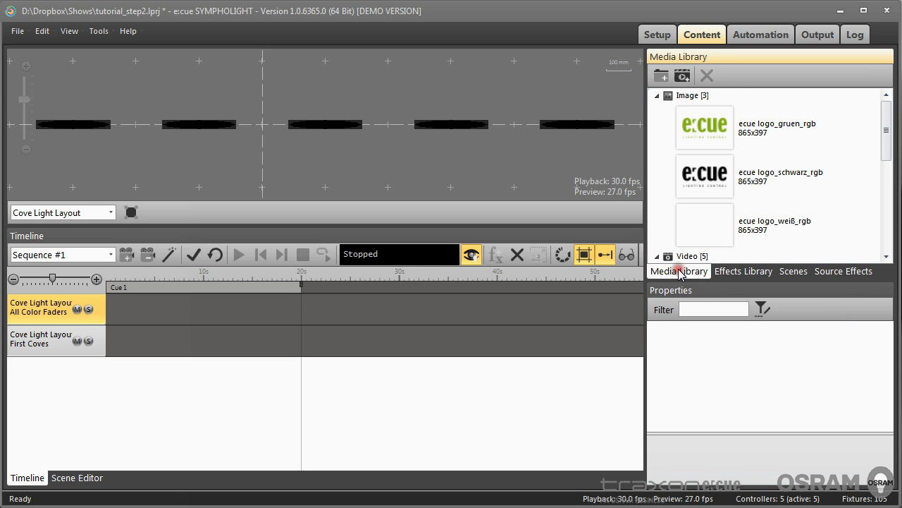
left_click(740, 274)
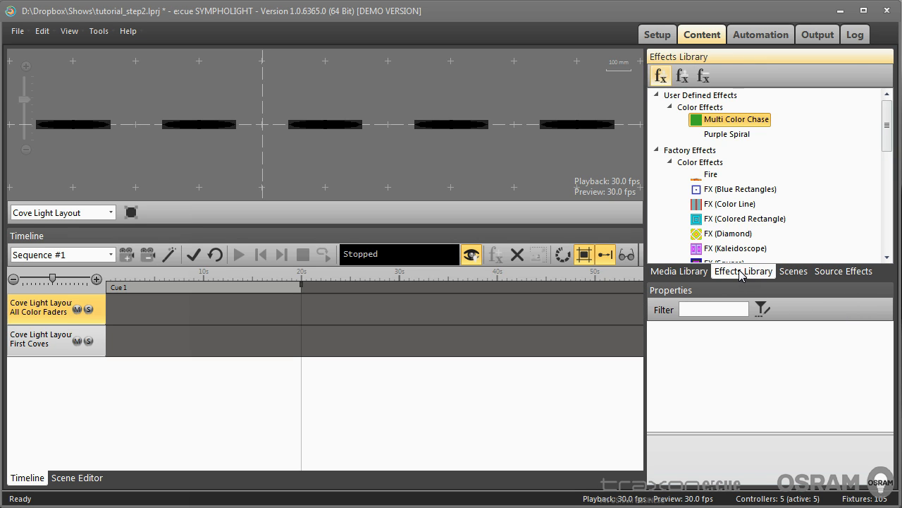
left_click(789, 270)
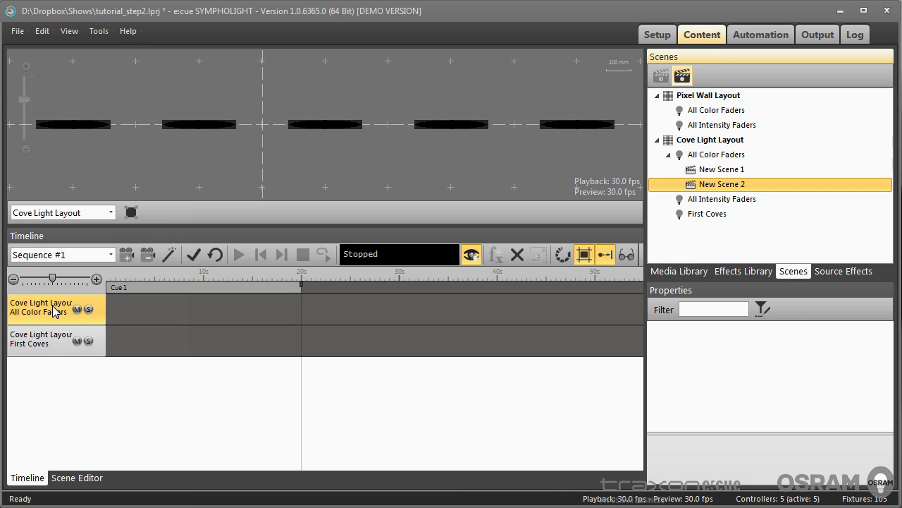
left_click(246, 289)
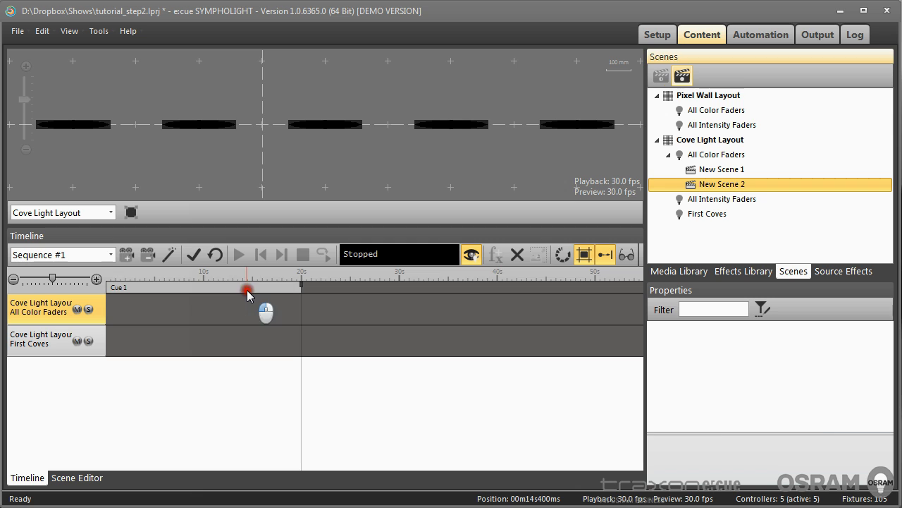
left_click(519, 255)
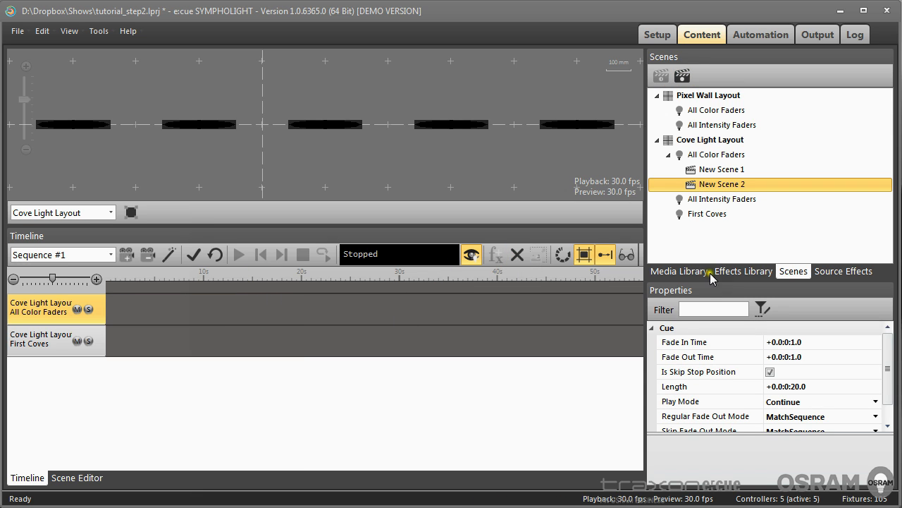
Place New Scene 1 on the Cove Light Layout All Color Faders track and shorten it to about 7.8 s
left_click_drag(724, 173, 184, 313)
left_click_drag(301, 304, 181, 307)
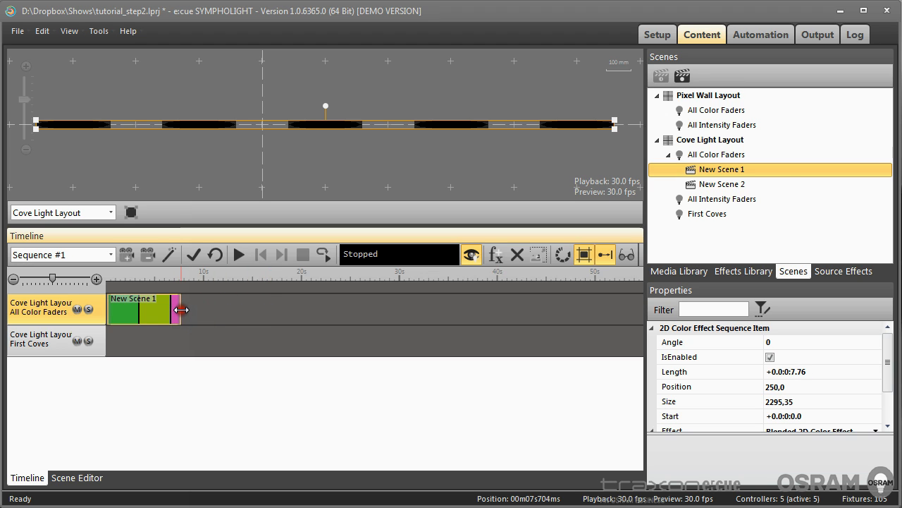
Place New Scene 2 right after New Scene 1 on the same track and shorten it to about 6.8 s
left_click(726, 185)
left_click_drag(726, 185, 287, 316)
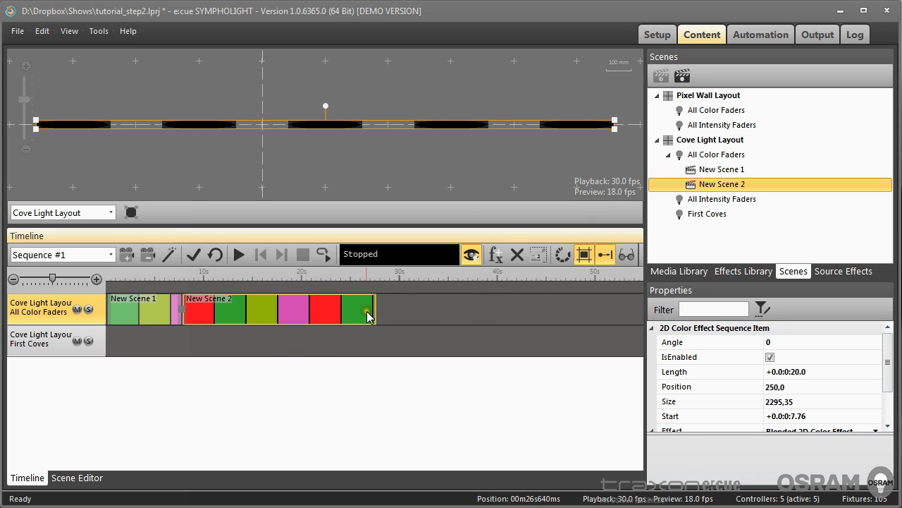
left_click_drag(374, 306, 247, 312)
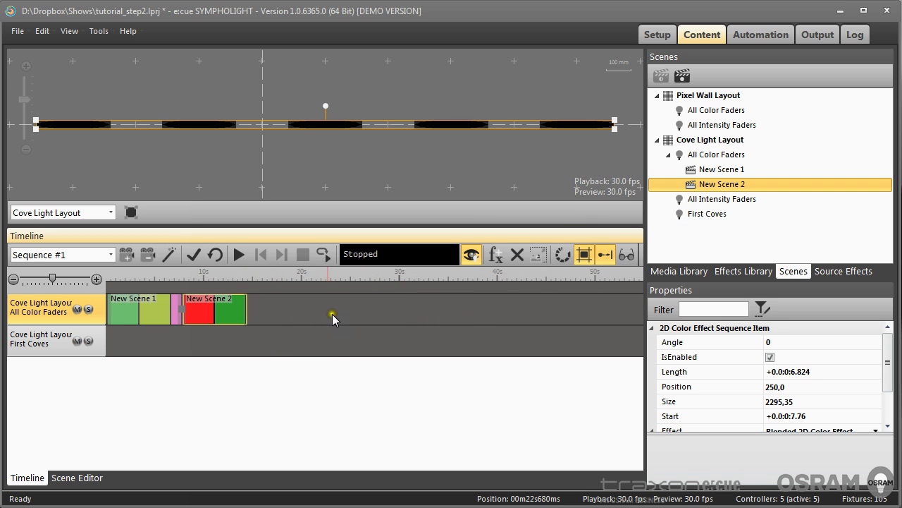
Play the sequence to preview the two scenes, then stop playback
left_click(193, 254)
left_click(239, 258)
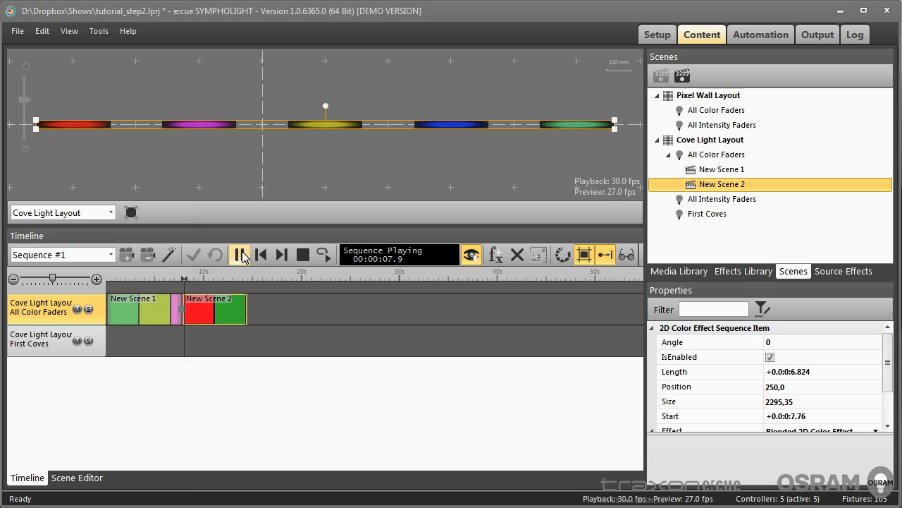
left_click(304, 255)
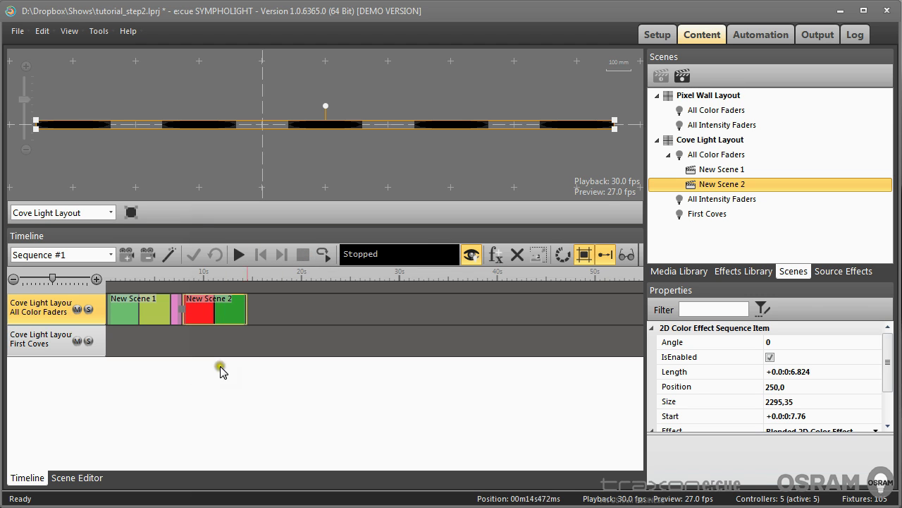
Shorten both scene clips on the track to about 5 s each
left_click(169, 303)
left_click_drag(168, 303, 204, 306)
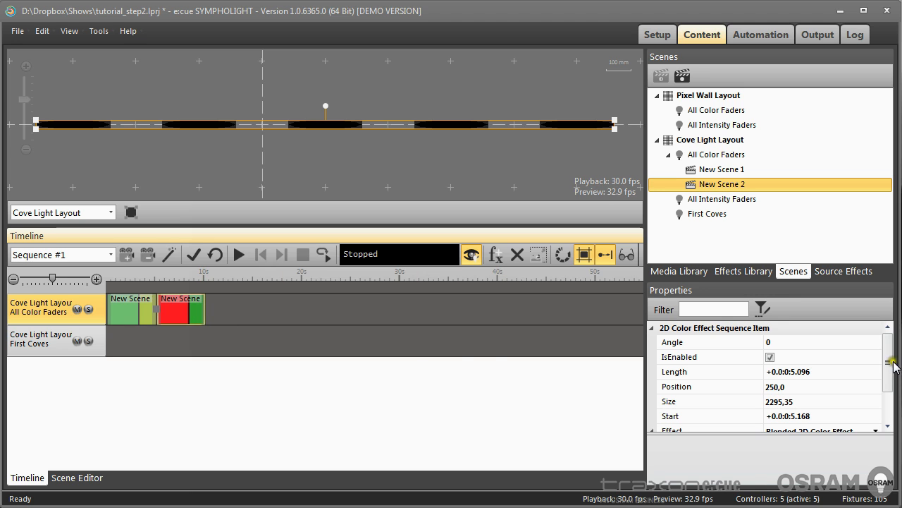
Enable Loop Segment in the sequence properties
left_click_drag(887, 361, 882, 388)
left_click(255, 328)
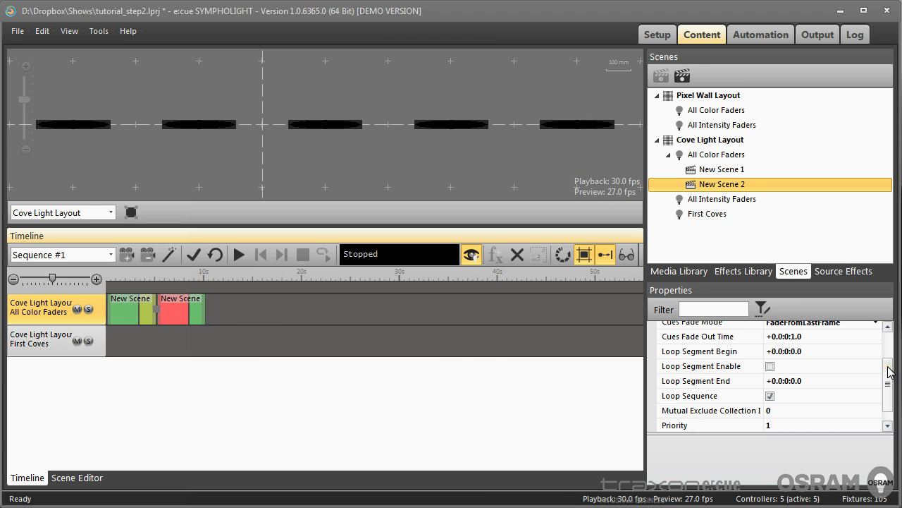
left_click(770, 367)
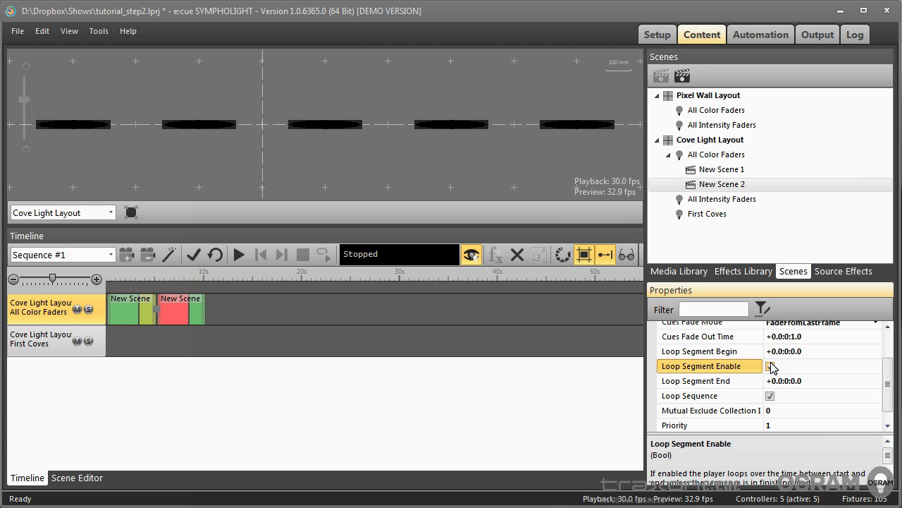
Create Cue 1 and Cue 2 spanning the New Scene 1 and New Scene 2 clips
left_click(126, 286)
double_click(126, 285)
left_click_drag(126, 285, 206, 287)
double_click(181, 286)
left_click(262, 375)
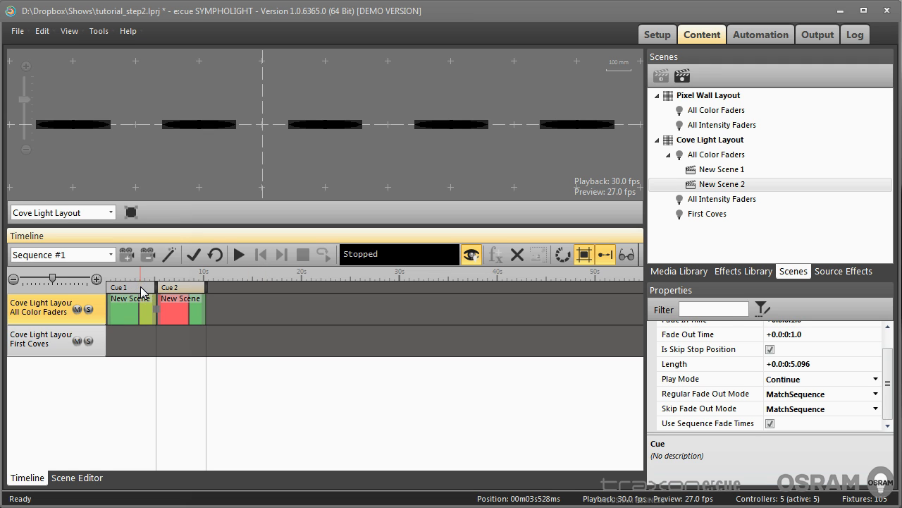
Set the sequence's Cue Skip Mode and Cues Fade Mode to CrossFade
left_click(226, 310)
left_click(227, 310)
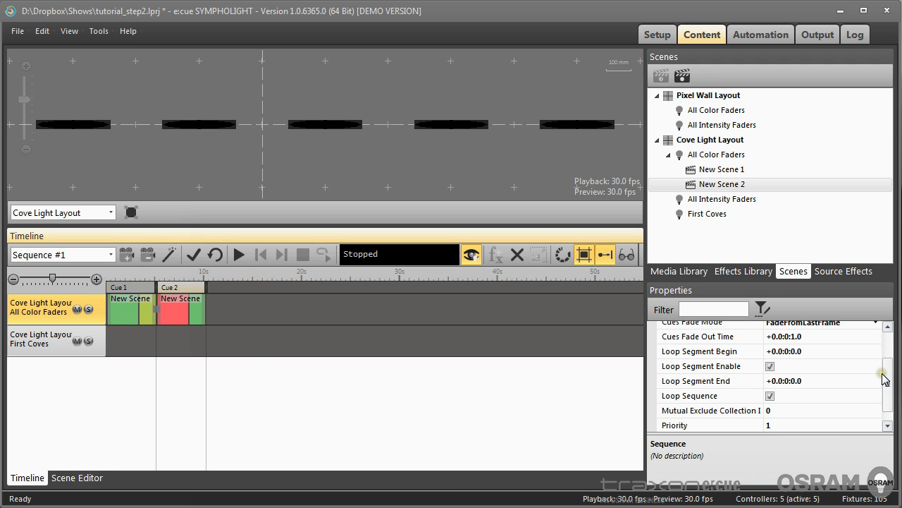
left_click_drag(887, 379, 886, 335)
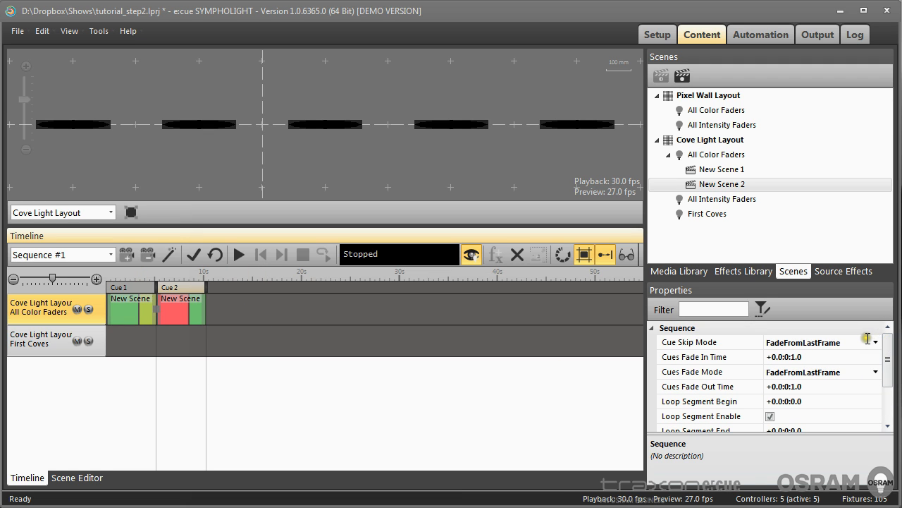
left_click(876, 343)
left_click(817, 369)
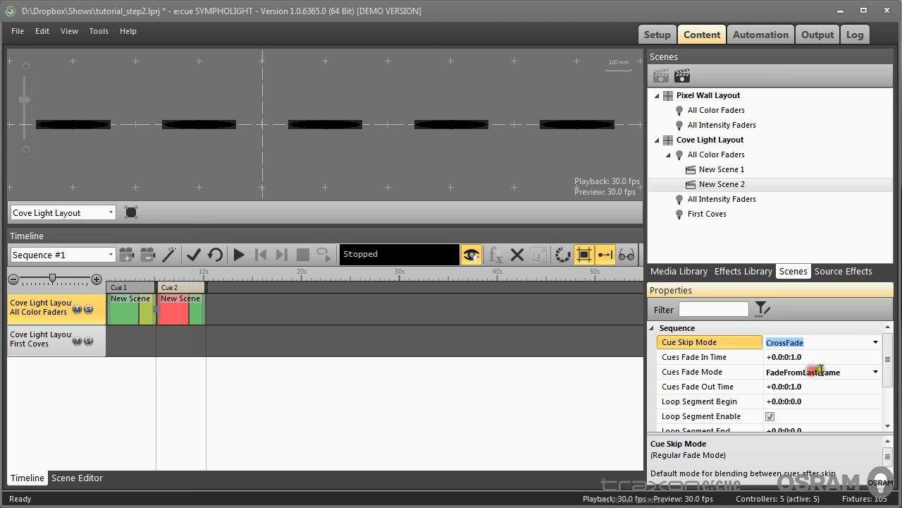
left_click(877, 372)
left_click(811, 397)
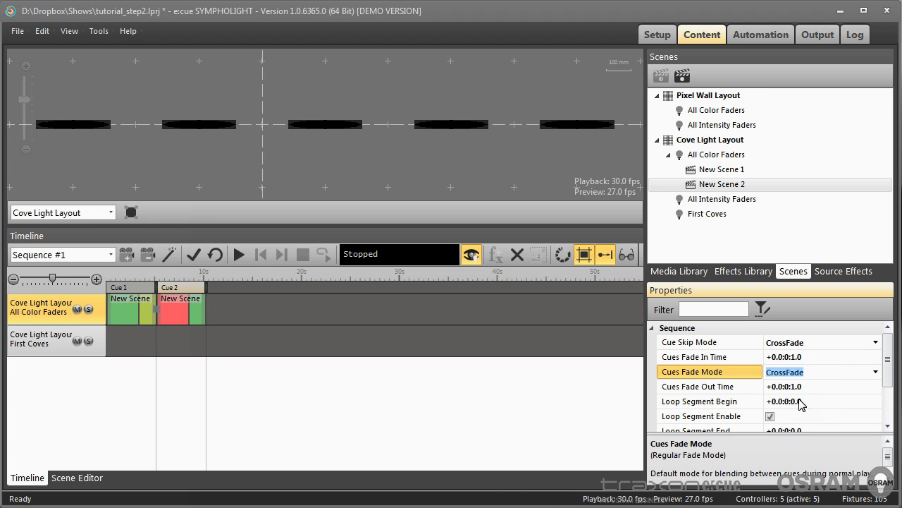
Play the sequence to preview the crossfading cues, then stop playback
left_click(377, 315)
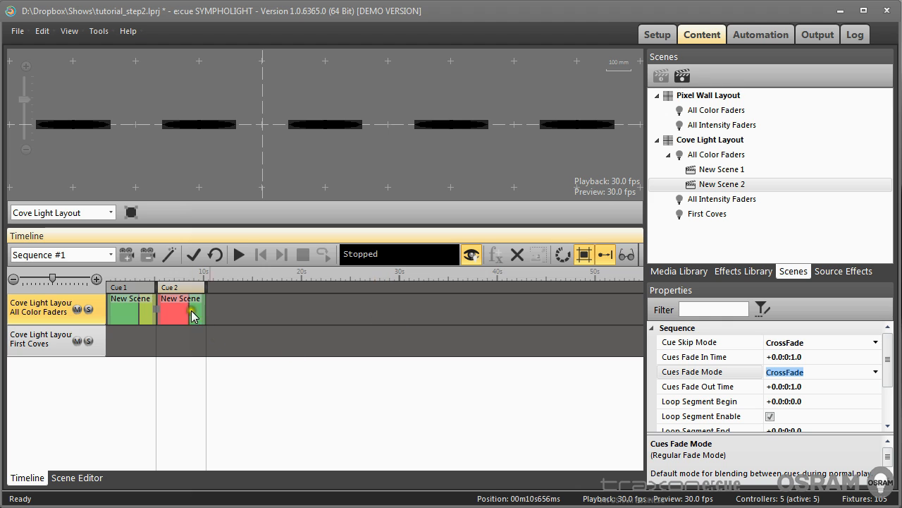
left_click(237, 255)
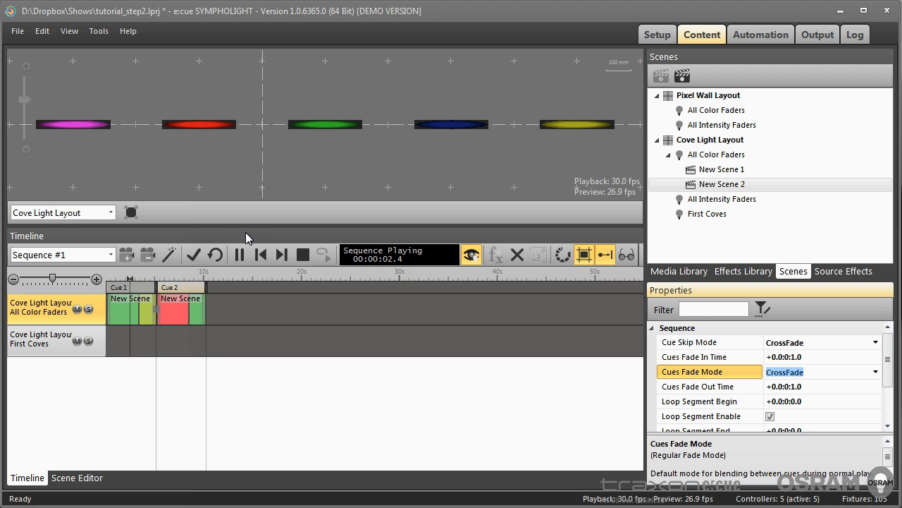
left_click(303, 254)
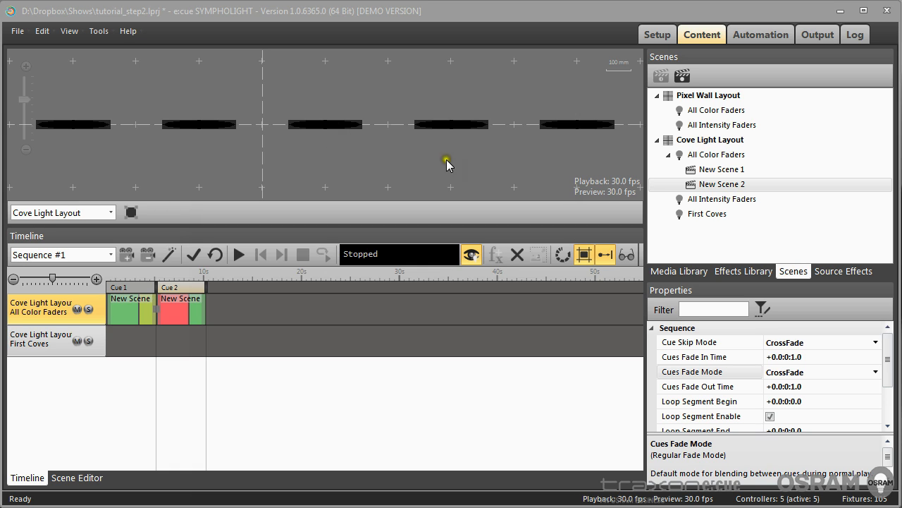
Open New Scene 1 in the Scene Editor to inspect each cove fixture's red, green and blue values, returning to the timeline
left_click(707, 171)
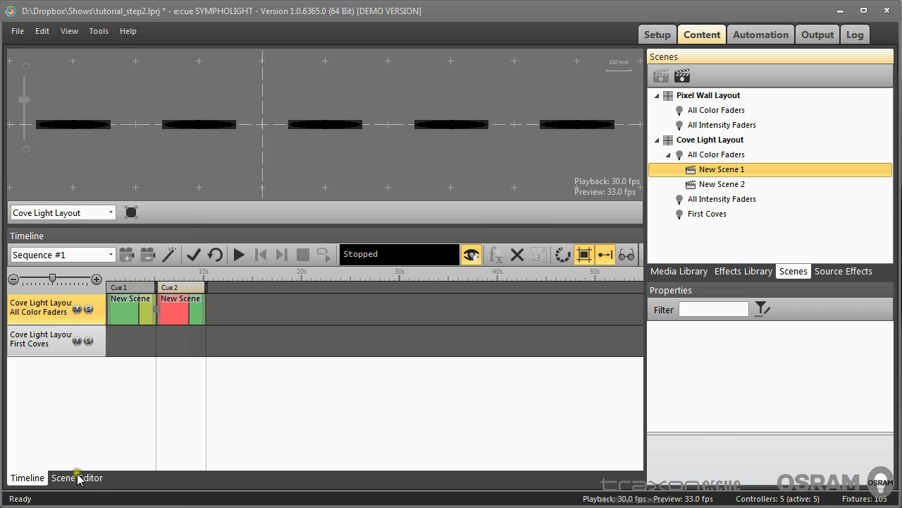
left_click(76, 477)
left_click(358, 303)
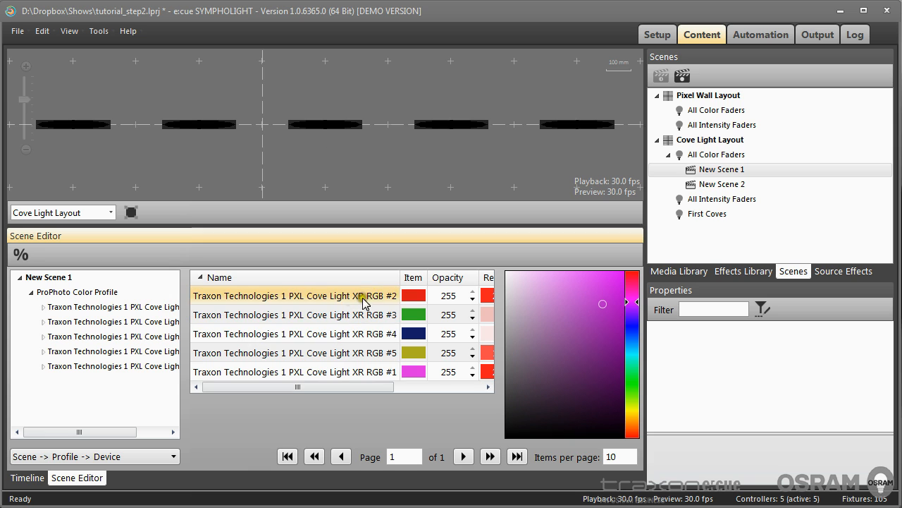
left_click_drag(400, 277, 277, 282)
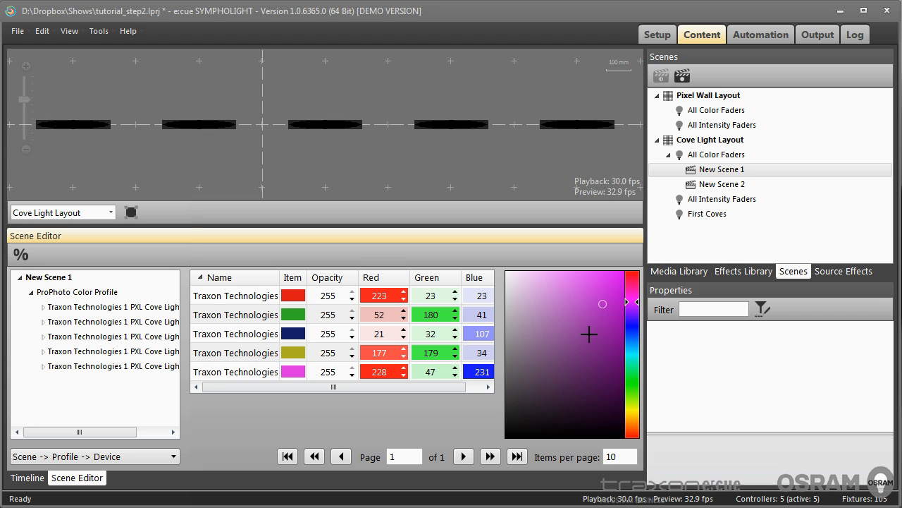
left_click(27, 477)
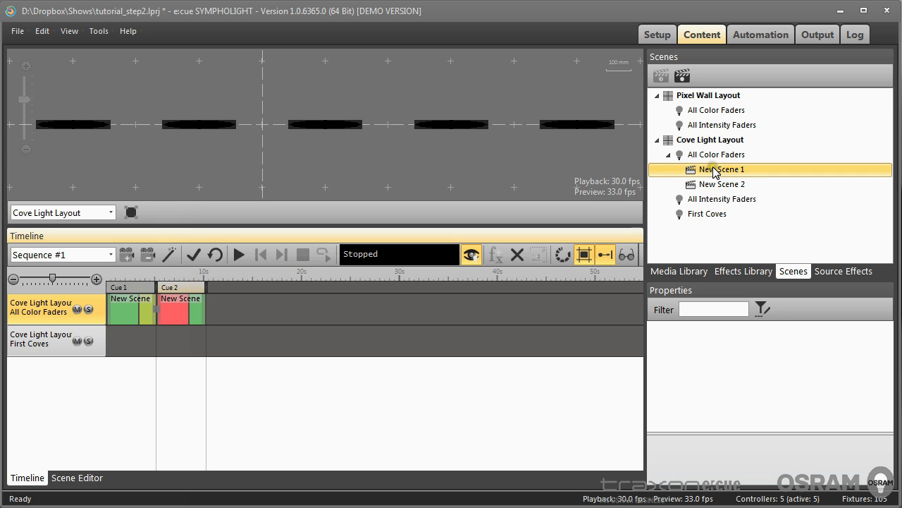
left_click(679, 274)
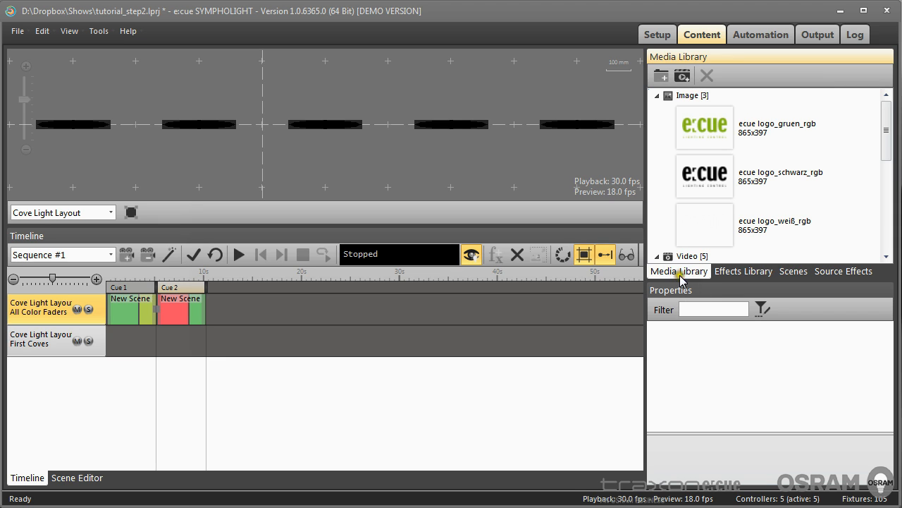
left_click(741, 272)
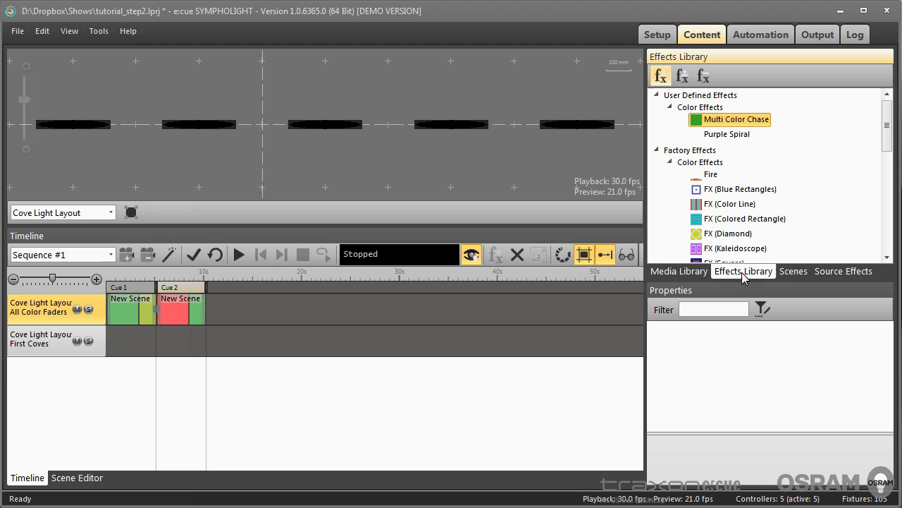
left_click(796, 274)
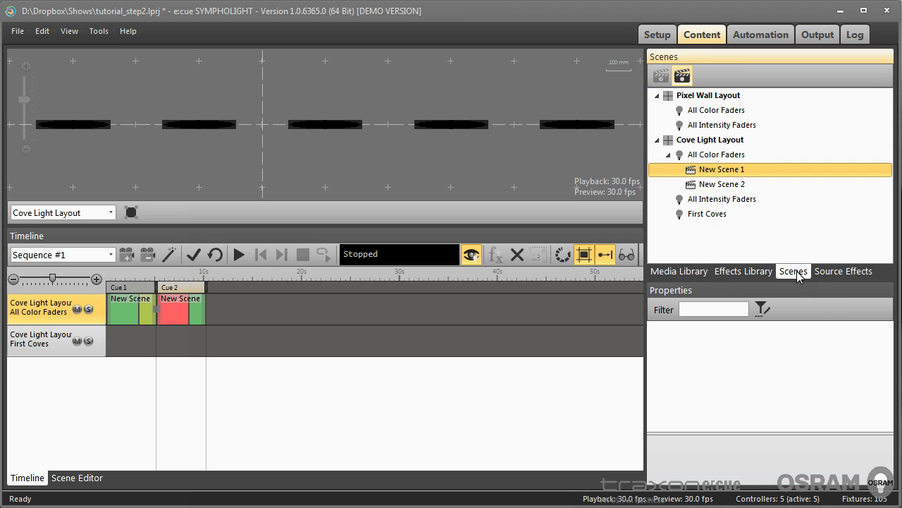